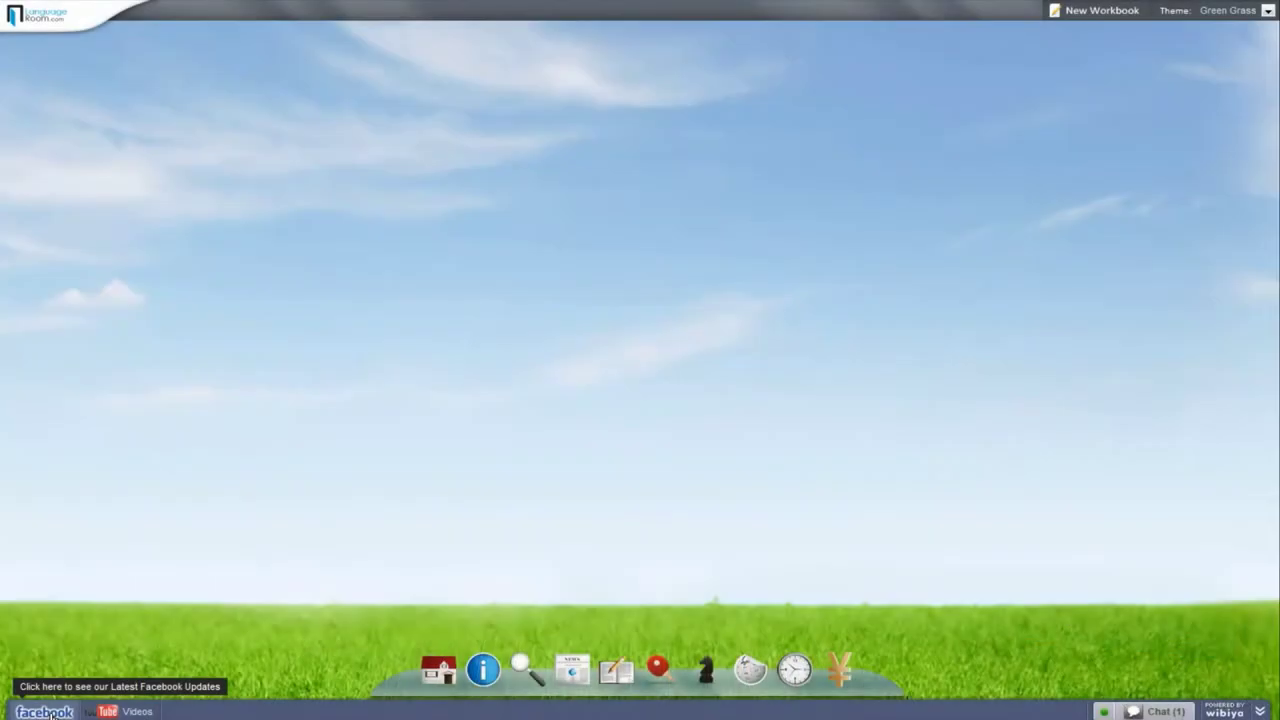
Browse the school's Facebook fan page, preview a video on the channel, then move on to eLearning resources.
left_click(50, 712)
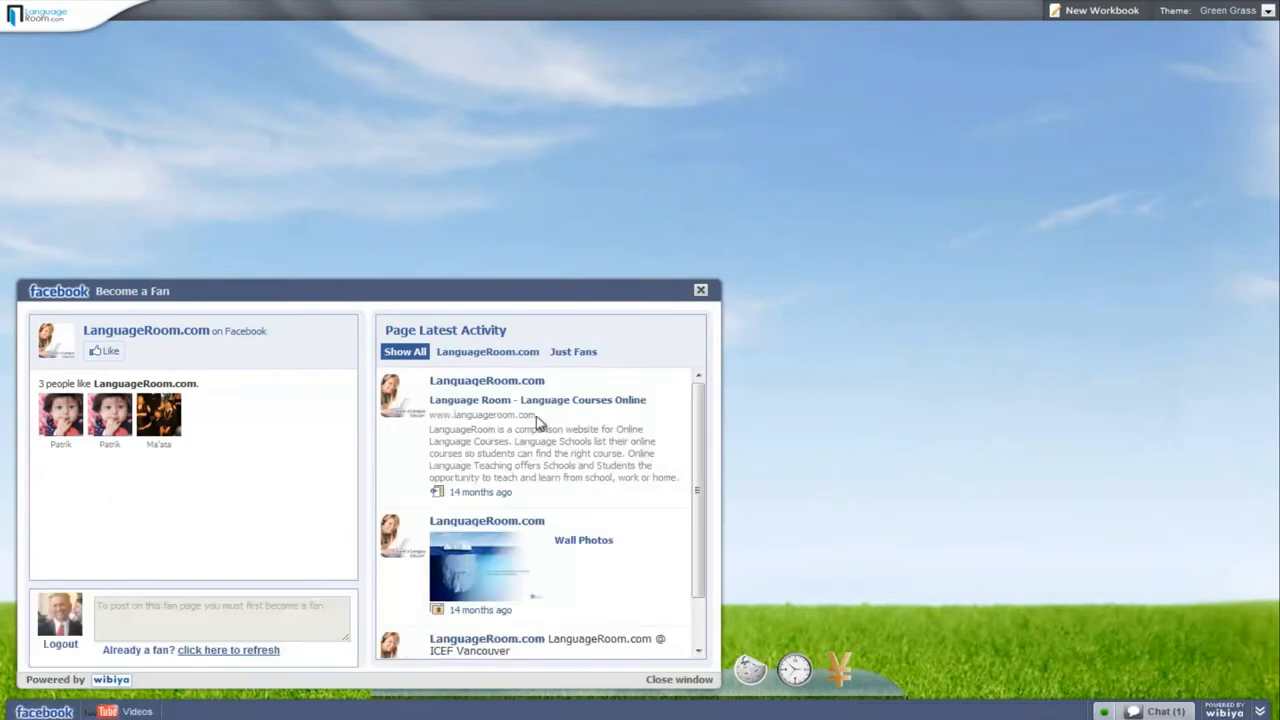
left_click_drag(700, 415, 697, 525)
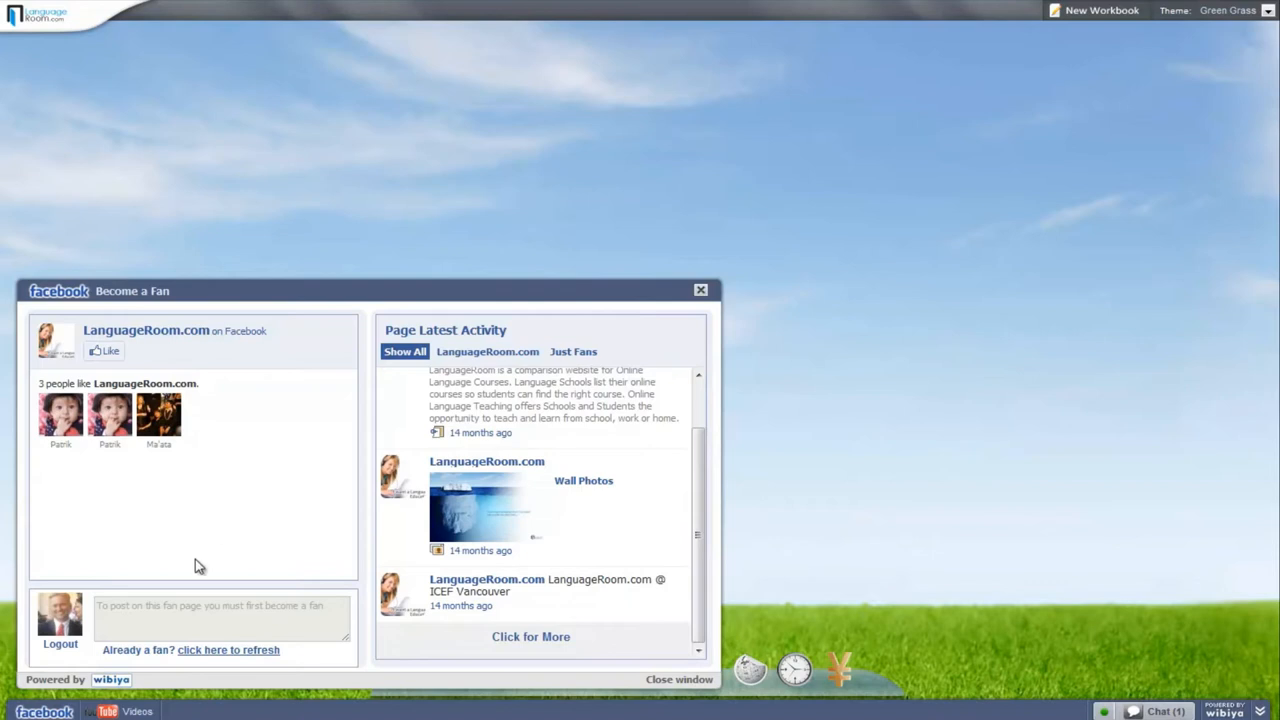
left_click(115, 713)
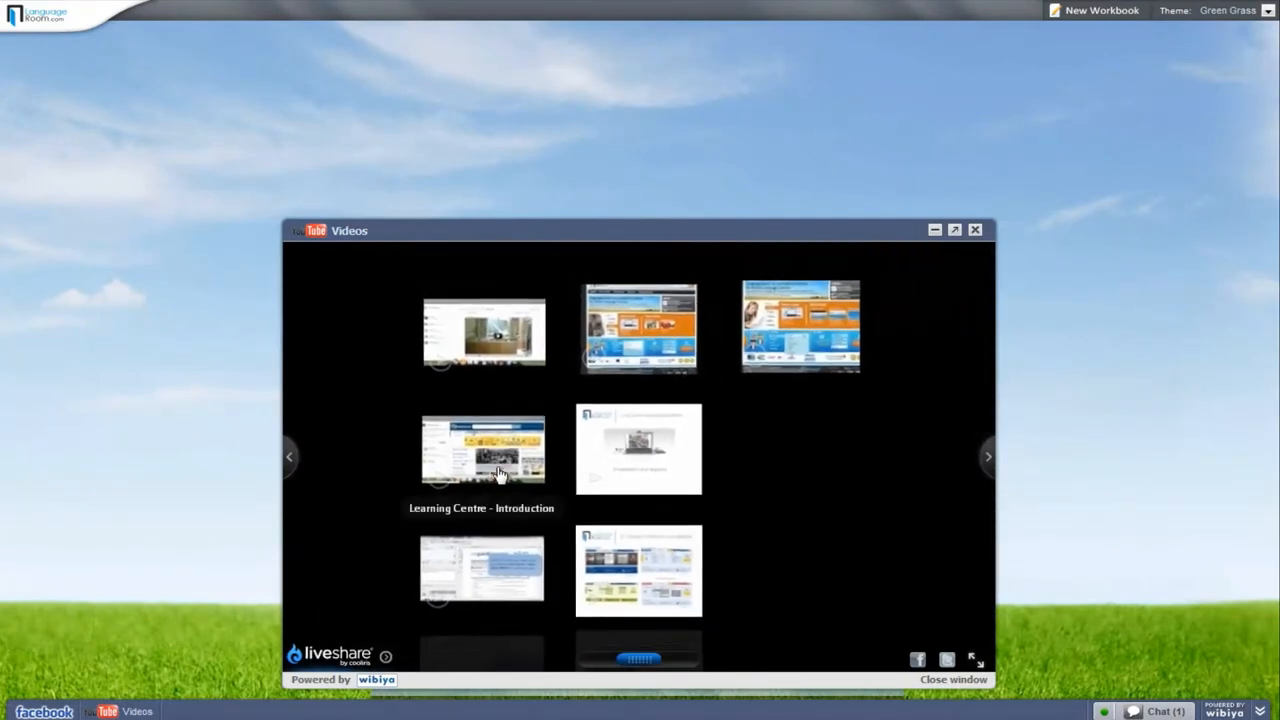
left_click(495, 568)
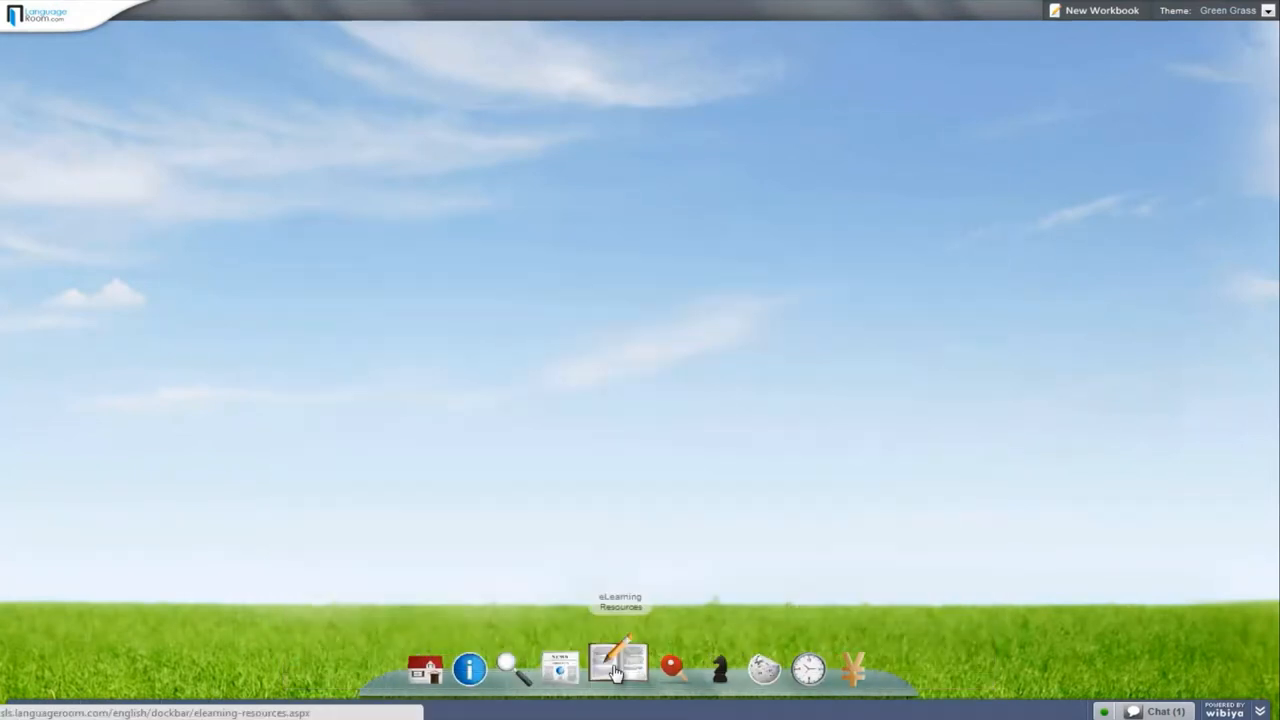
left_click(617, 670)
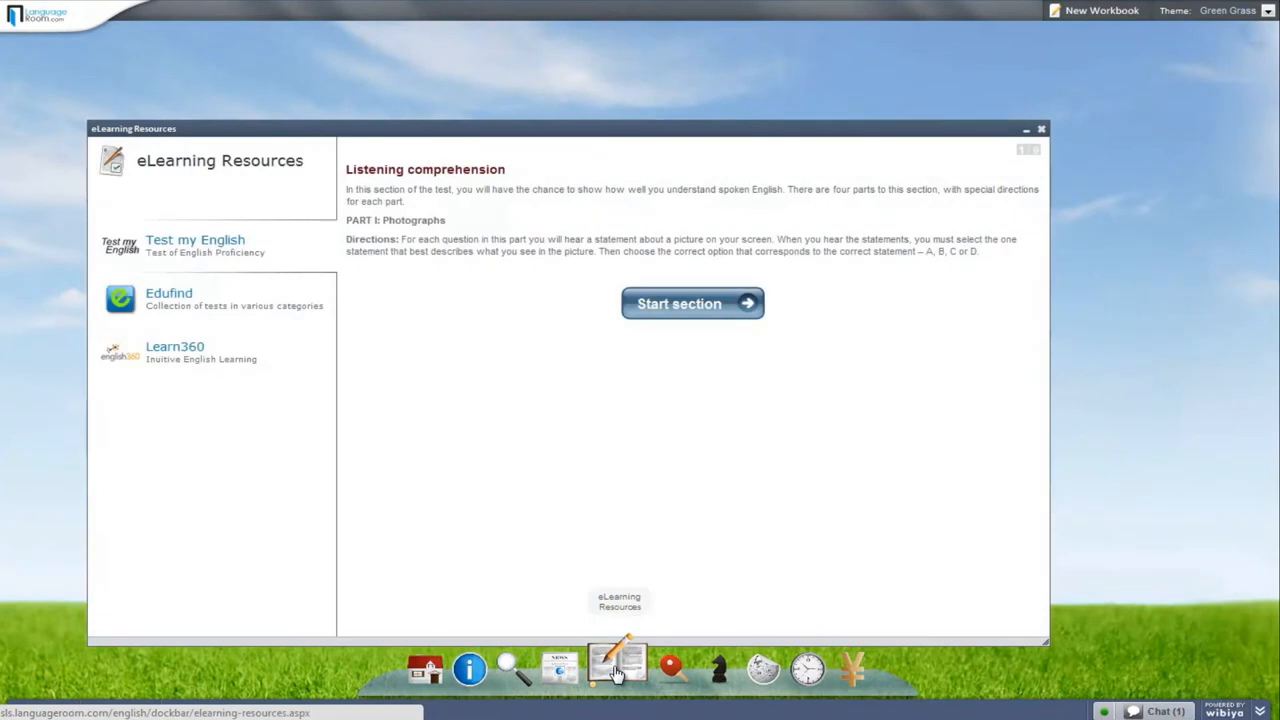
Try Learn360, start the Test my English listening section and play Question 1's audio.
left_click(190, 350)
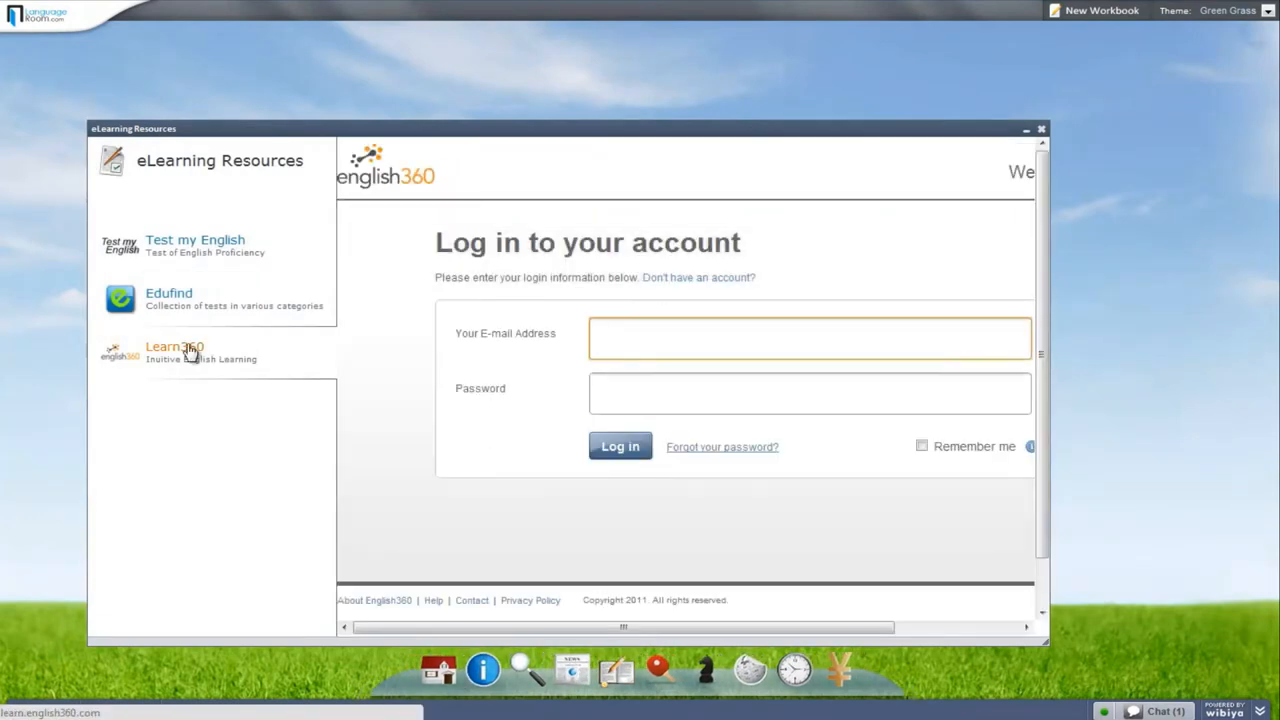
left_click(190, 250)
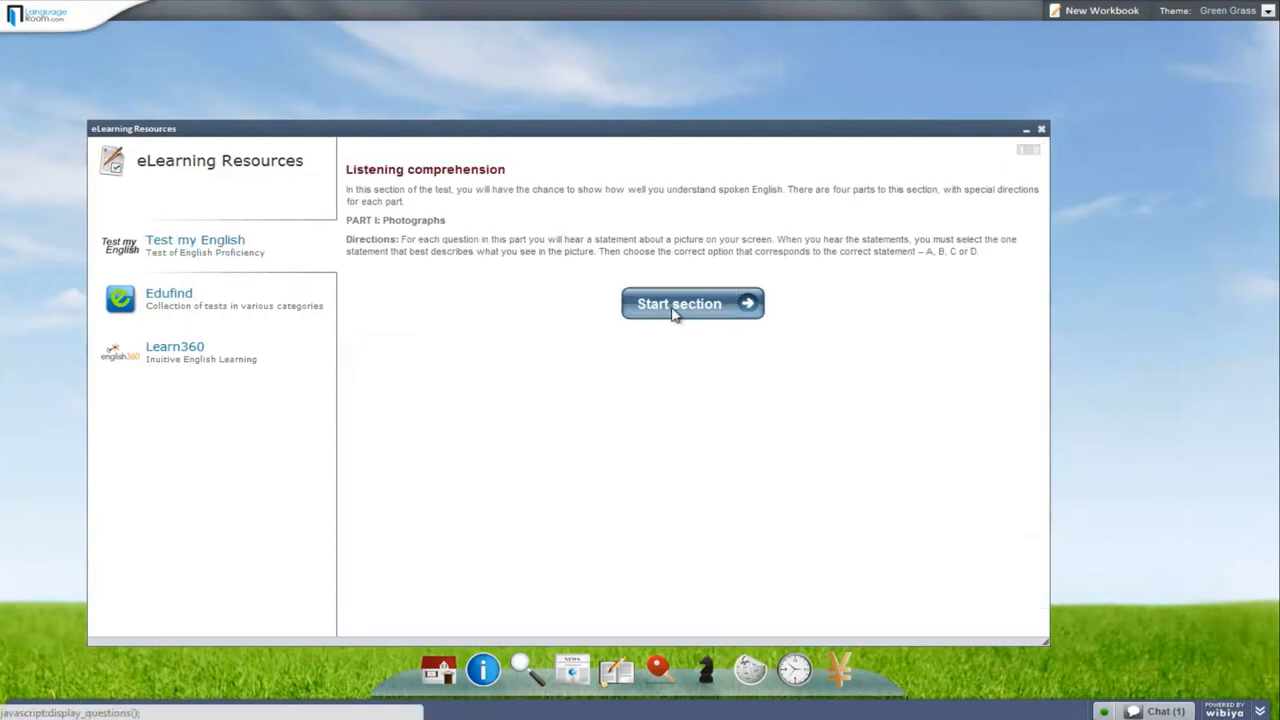
left_click(674, 314)
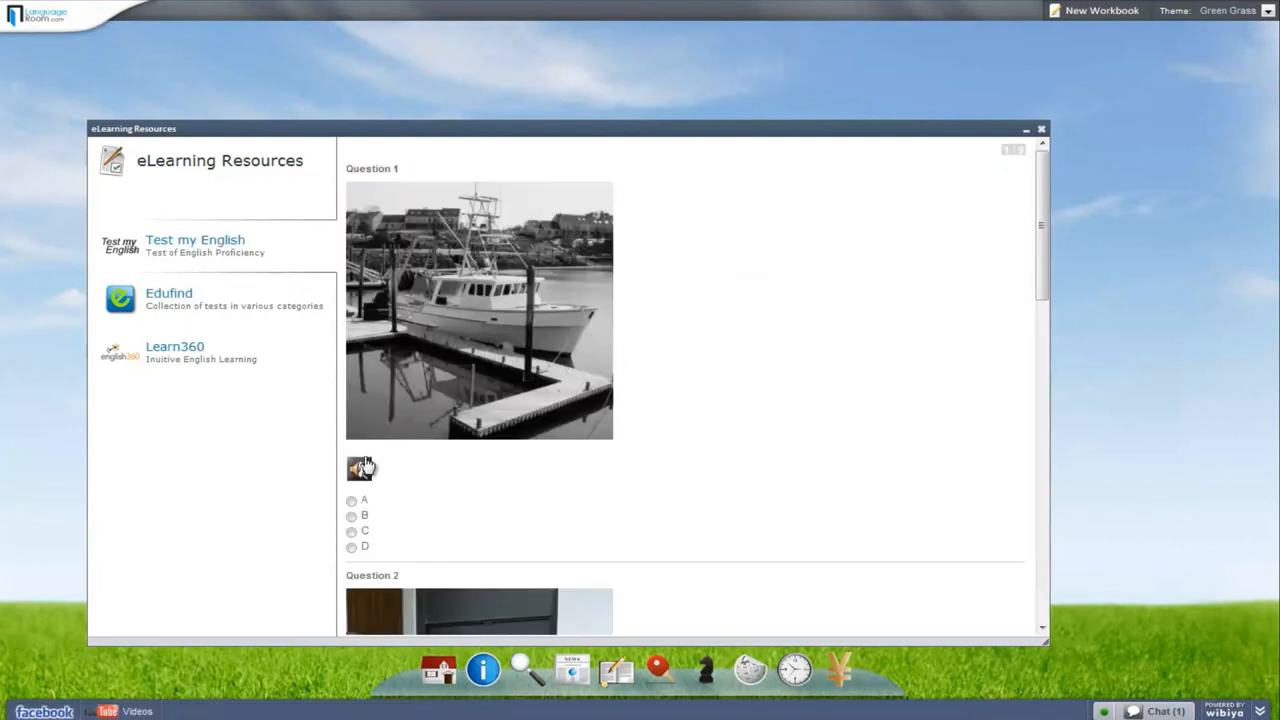
left_click(360, 470)
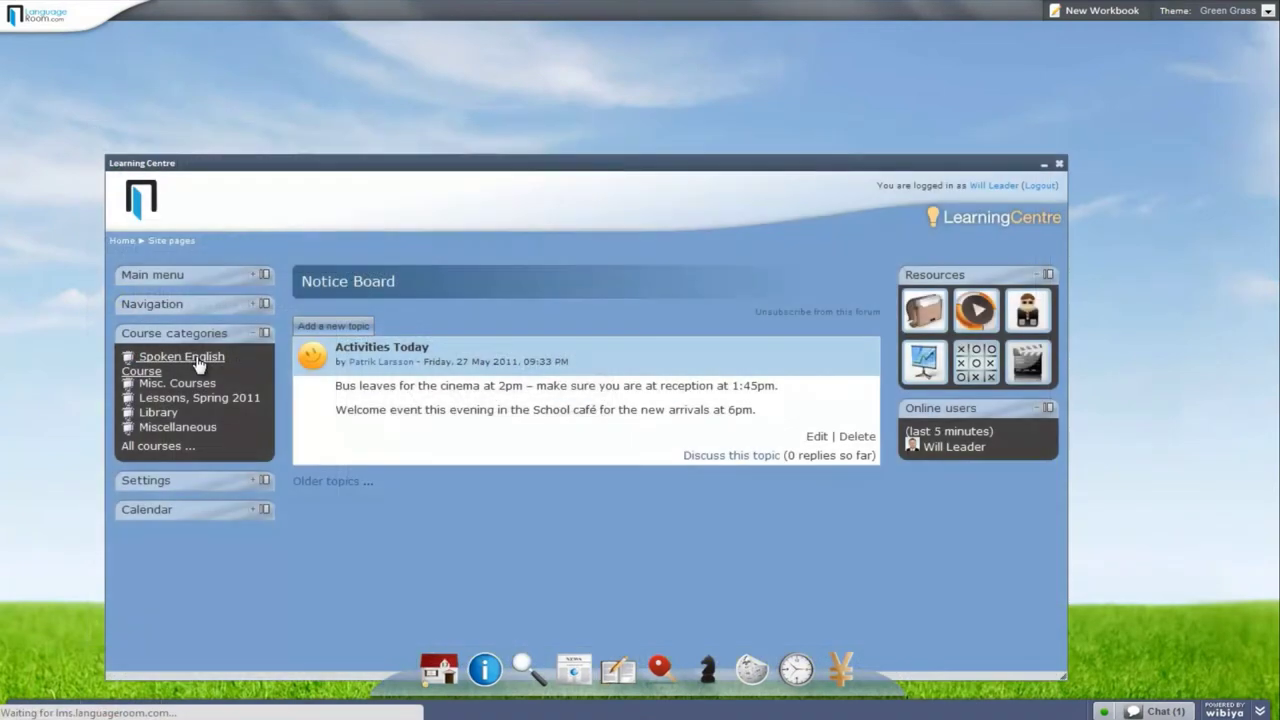
left_click(190, 358)
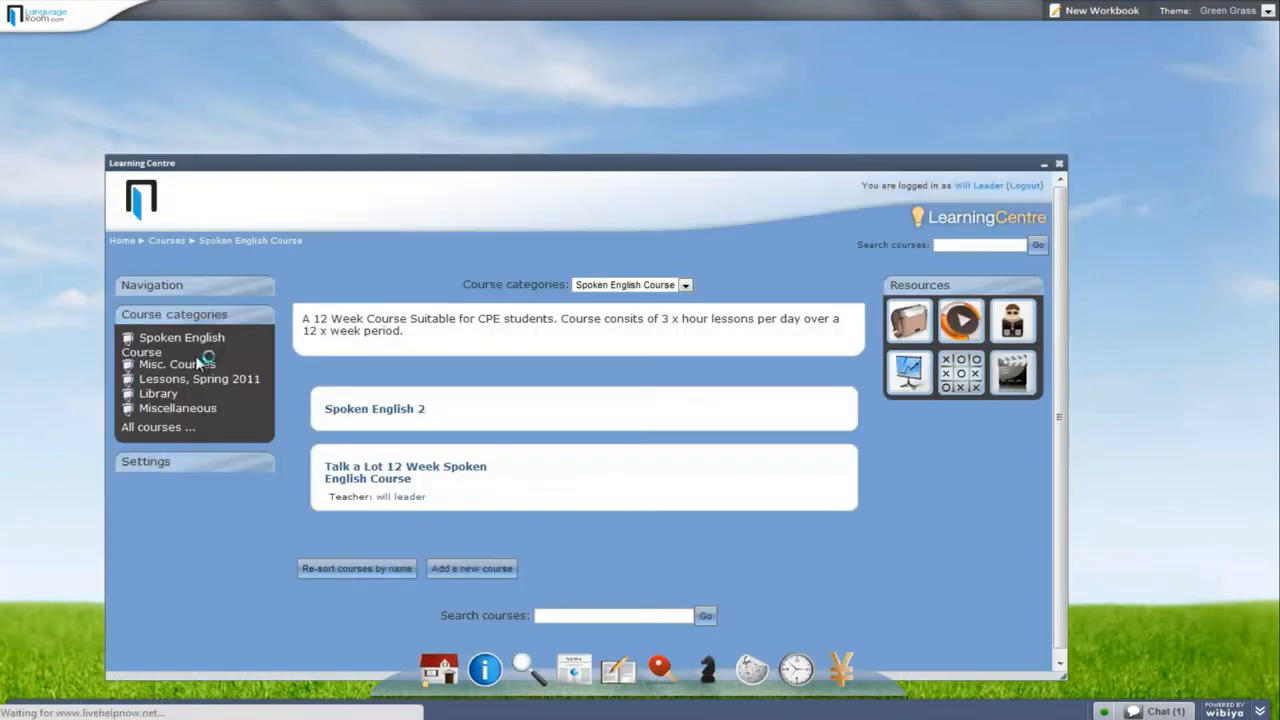
Download and open the Talk a Lot Lesson 5 Animals discussion words document.
left_click(371, 479)
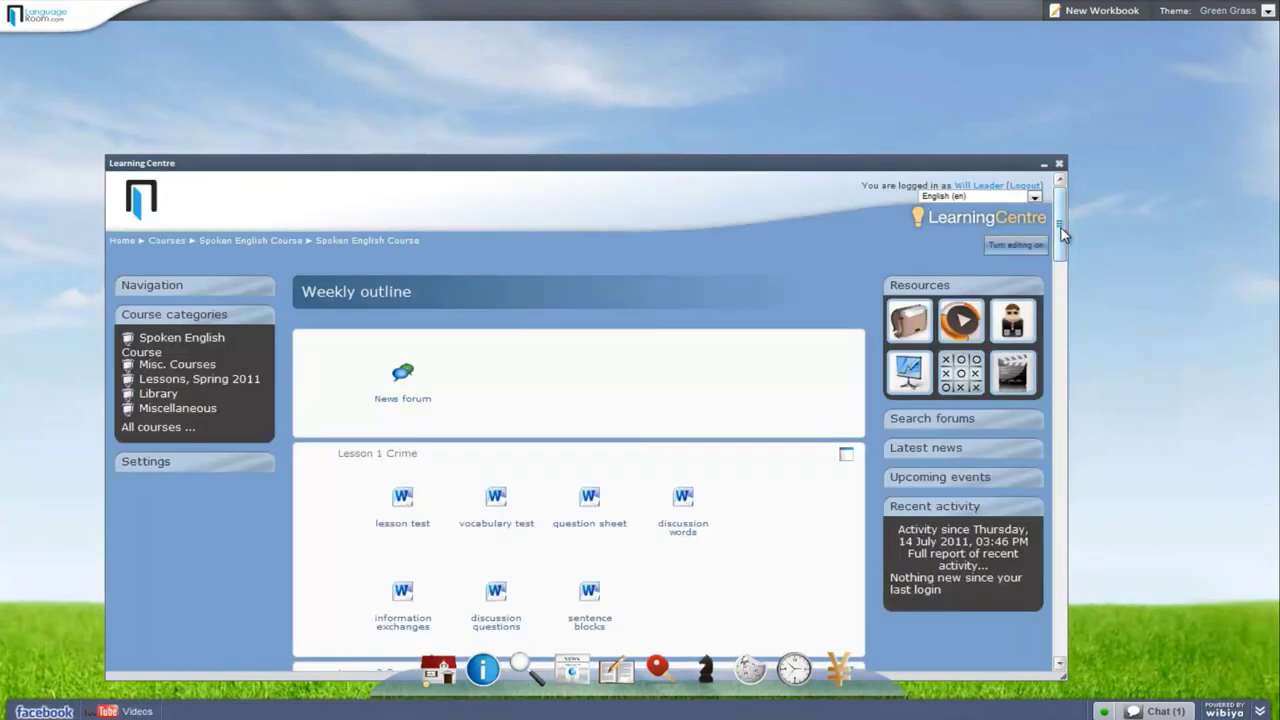
left_click_drag(1062, 234, 1064, 383)
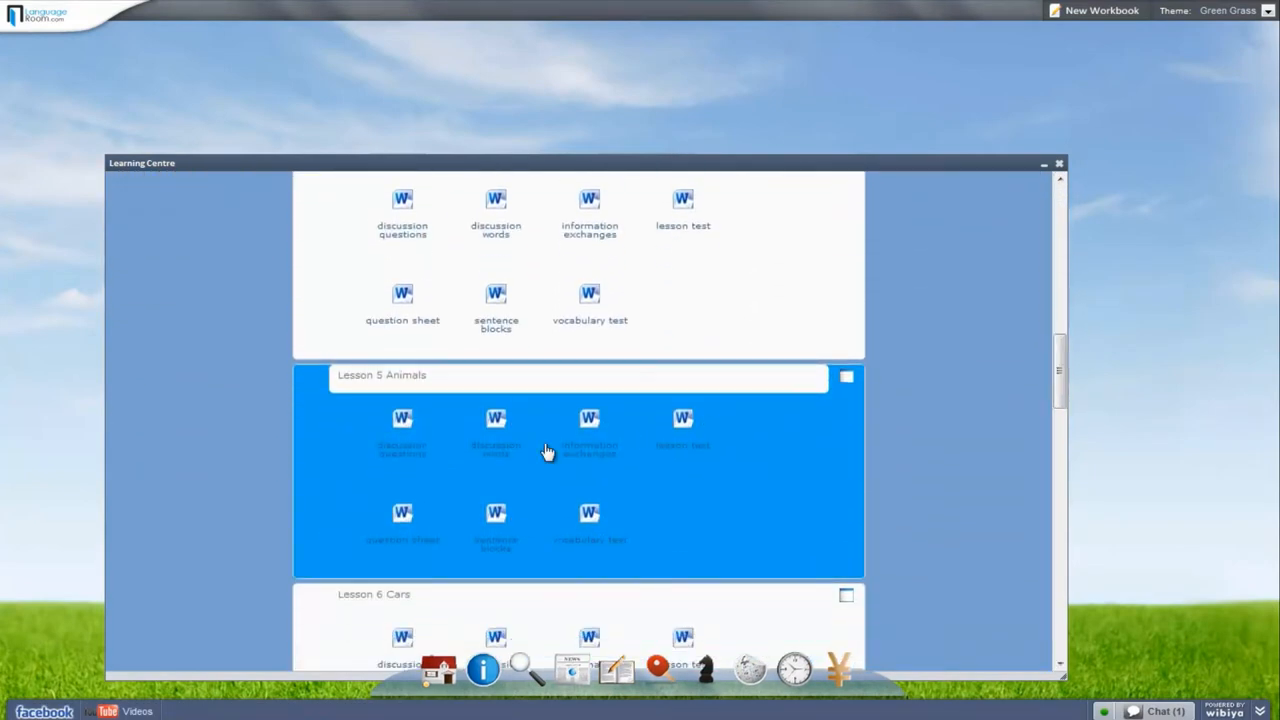
left_click(504, 450)
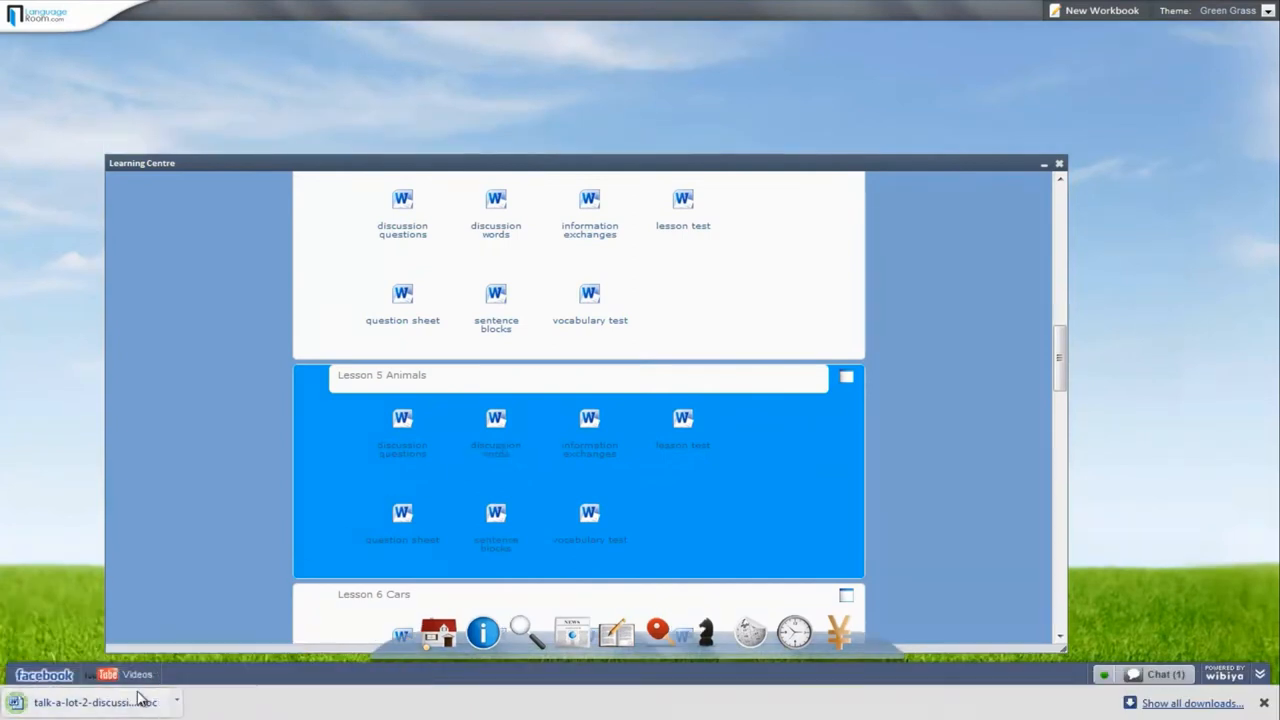
left_click(140, 700)
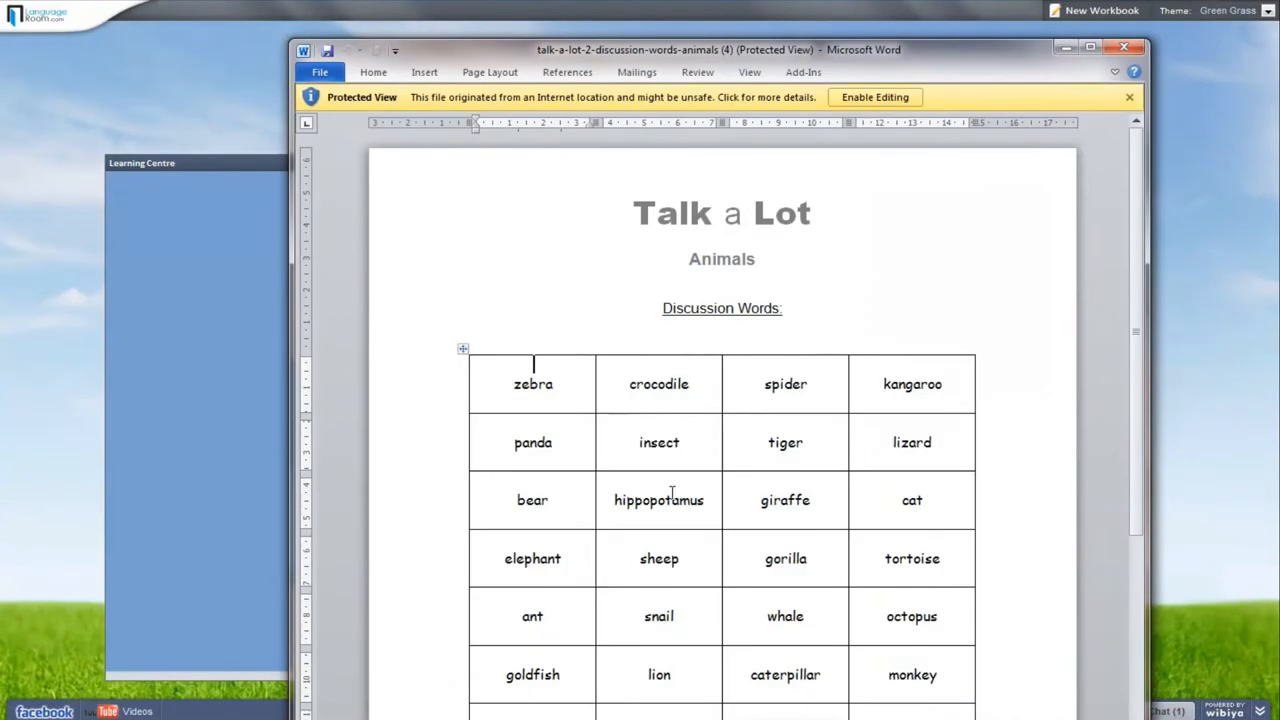
Copy the word 'hippopotamus' from the document, close it and bring up the online dictionaries.
double_click(660, 500)
key("super+c")
right_click(665, 500)
left_click(680, 152)
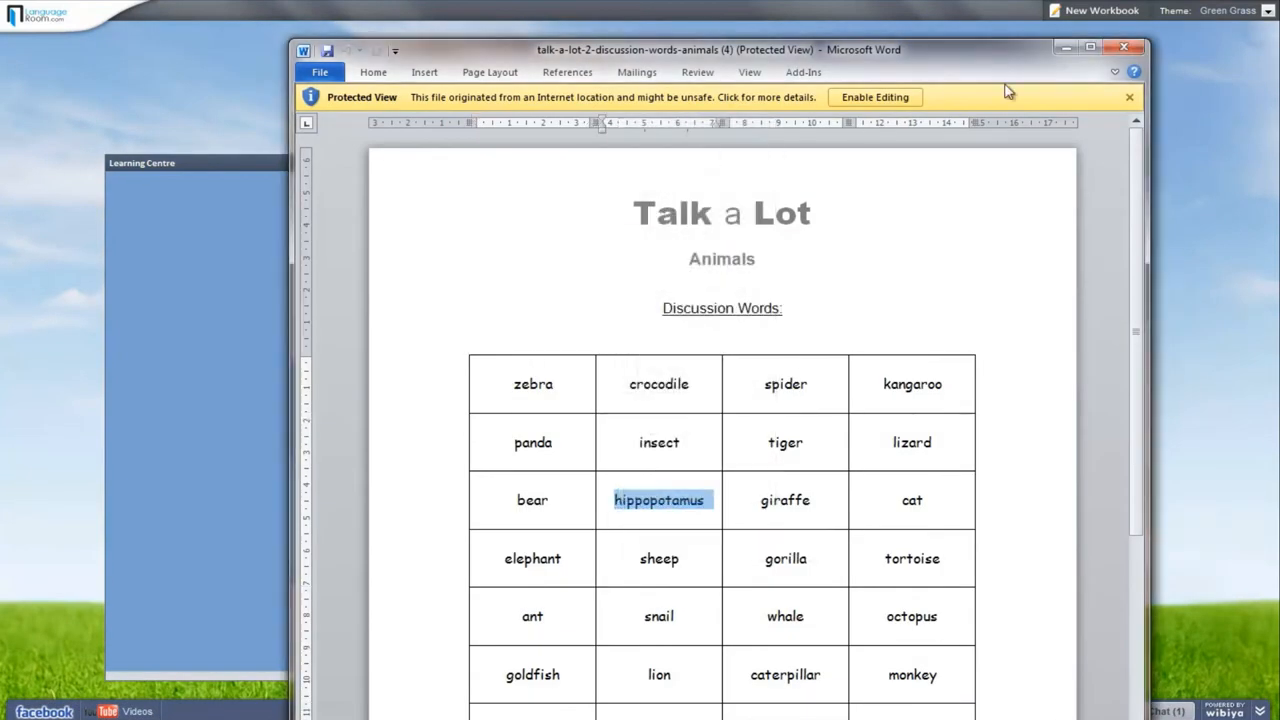
left_click(1123, 47)
left_click(749, 665)
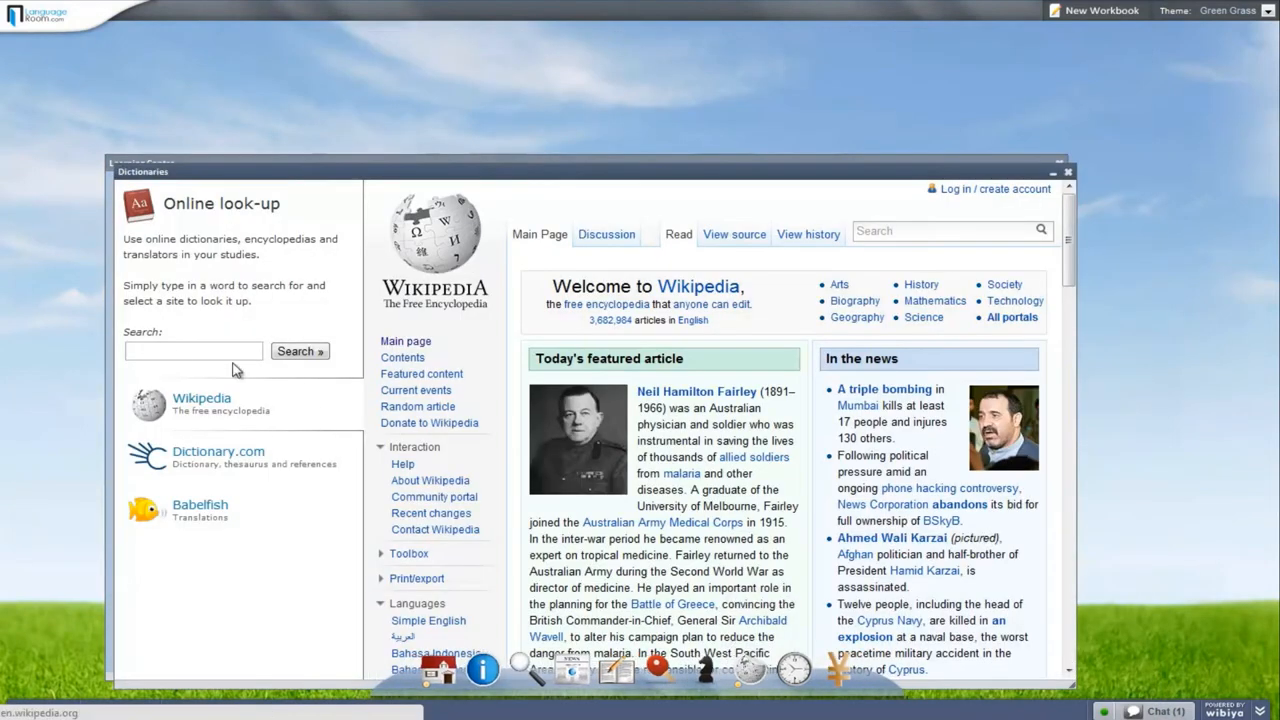
Paste 'hippopotamus' into the dictionary search and look it up, then load BBC News in the reader.
left_click(180, 351)
right_click(180, 352)
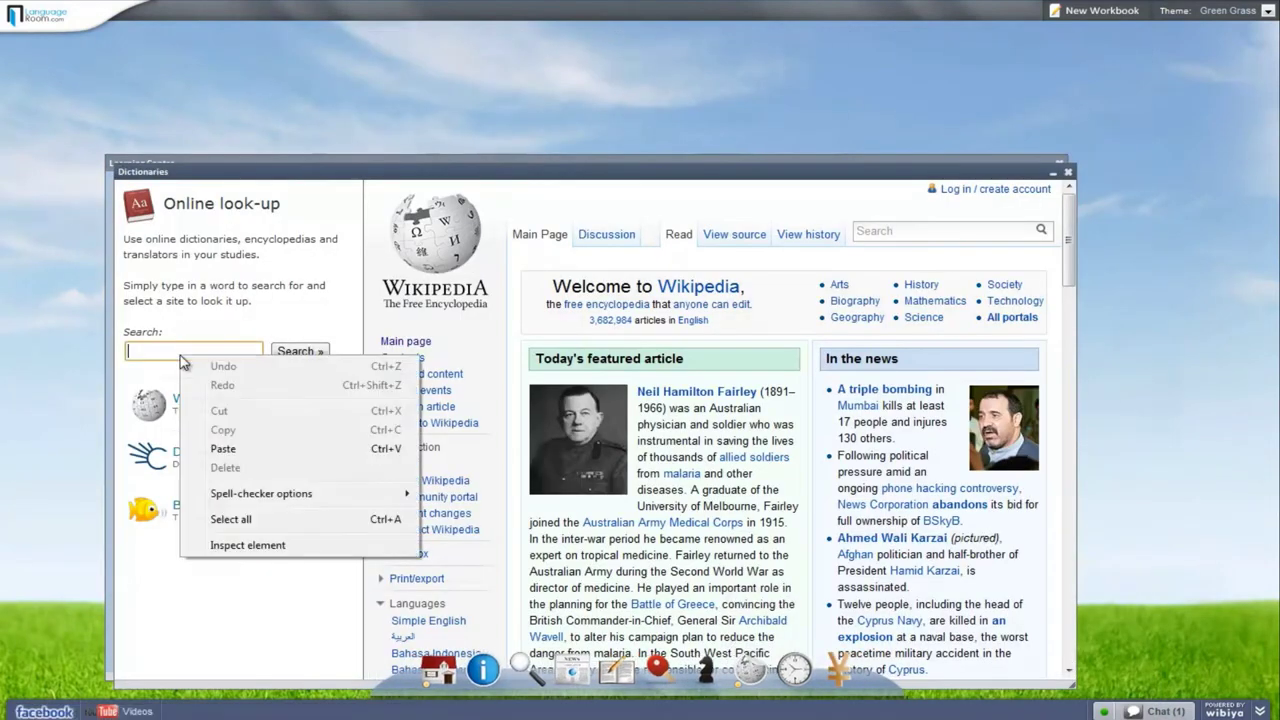
left_click(224, 449)
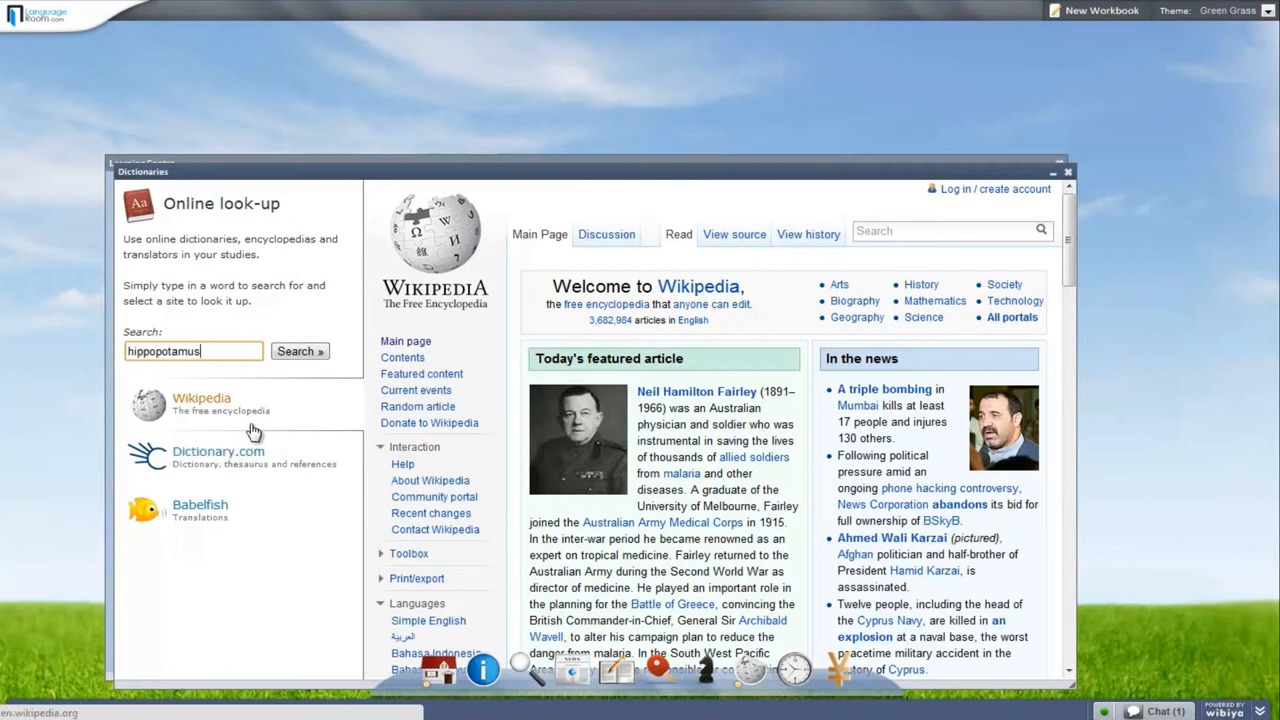
left_click(281, 358)
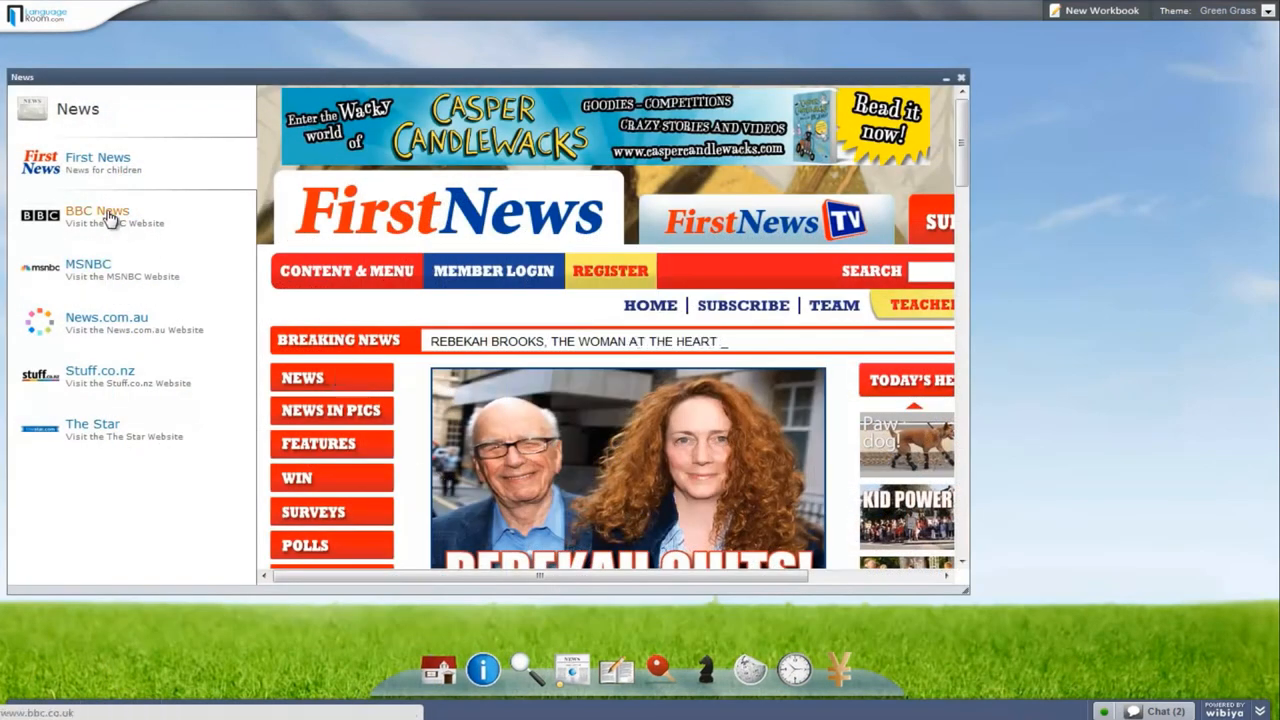
left_click(108, 216)
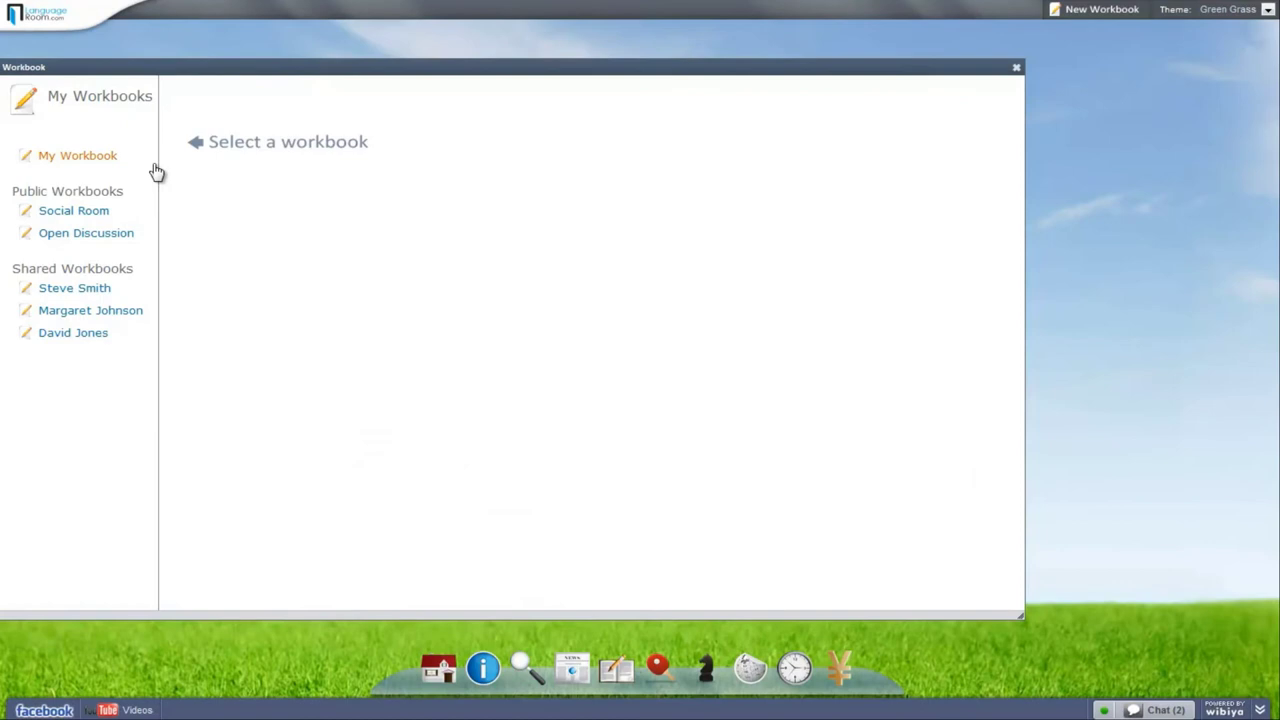
Sign in as guest and place the Vegetarianism PDF from the shared assets onto the whiteboard.
left_click(100, 158)
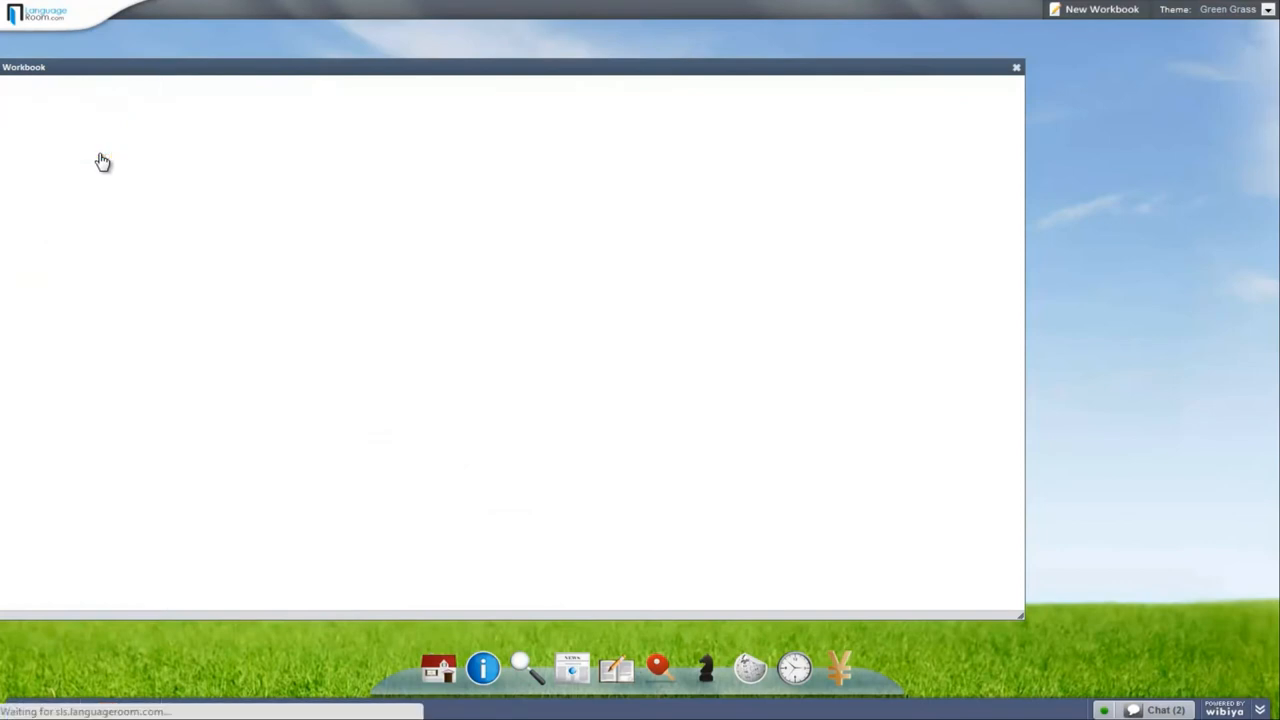
type("will")
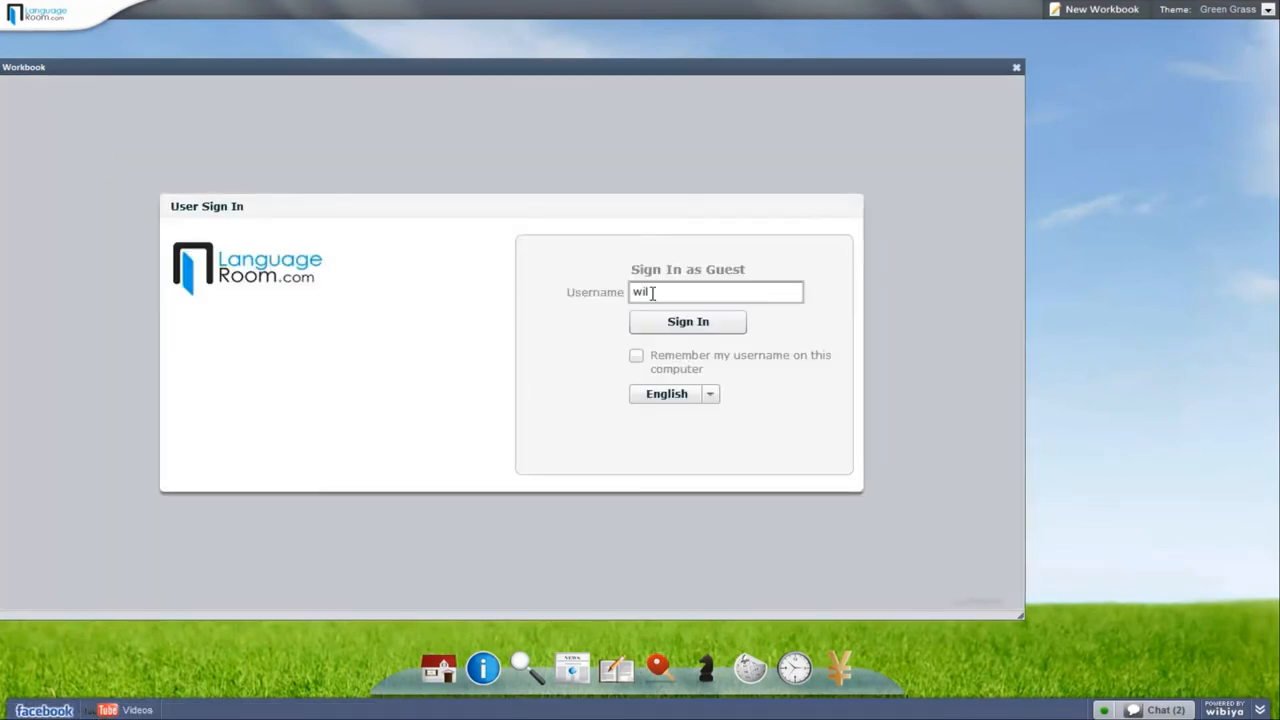
left_click(651, 324)
left_click(892, 301)
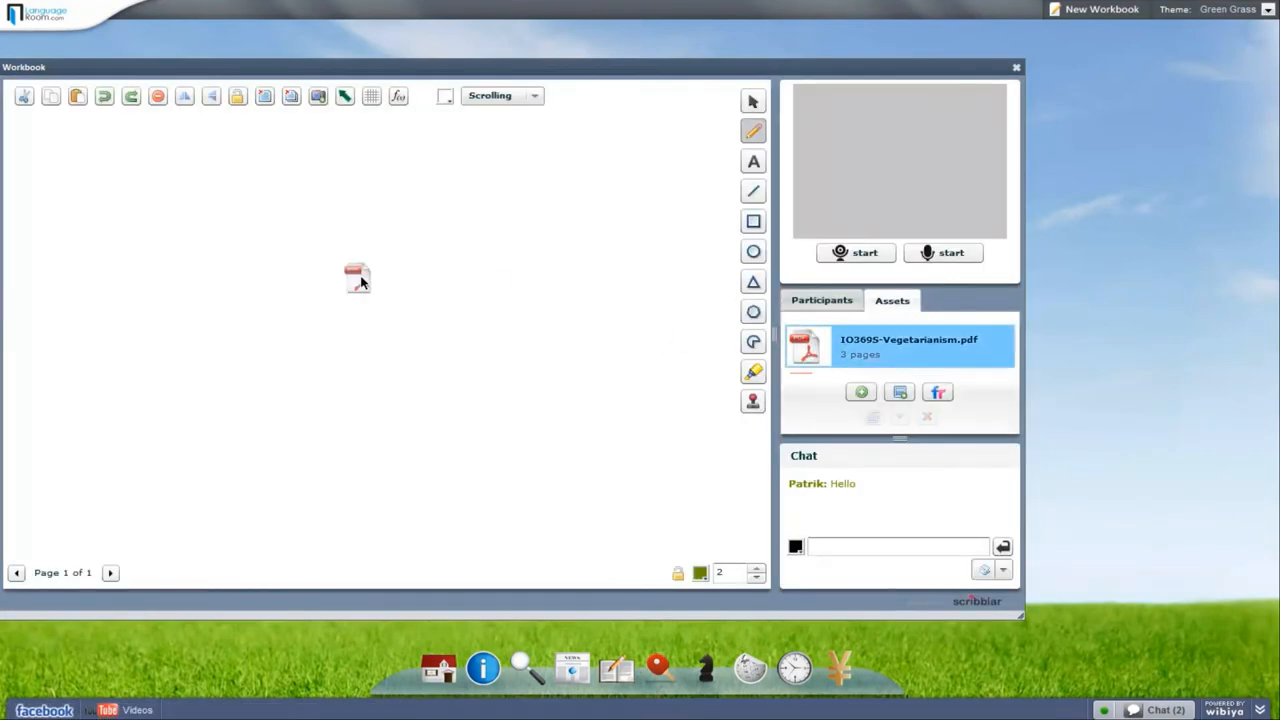
left_click_drag(895, 345, 358, 278)
Highlight the phrase about killing animals and circle the words about eating a lot of meat.
left_click_drag(228, 301, 398, 316)
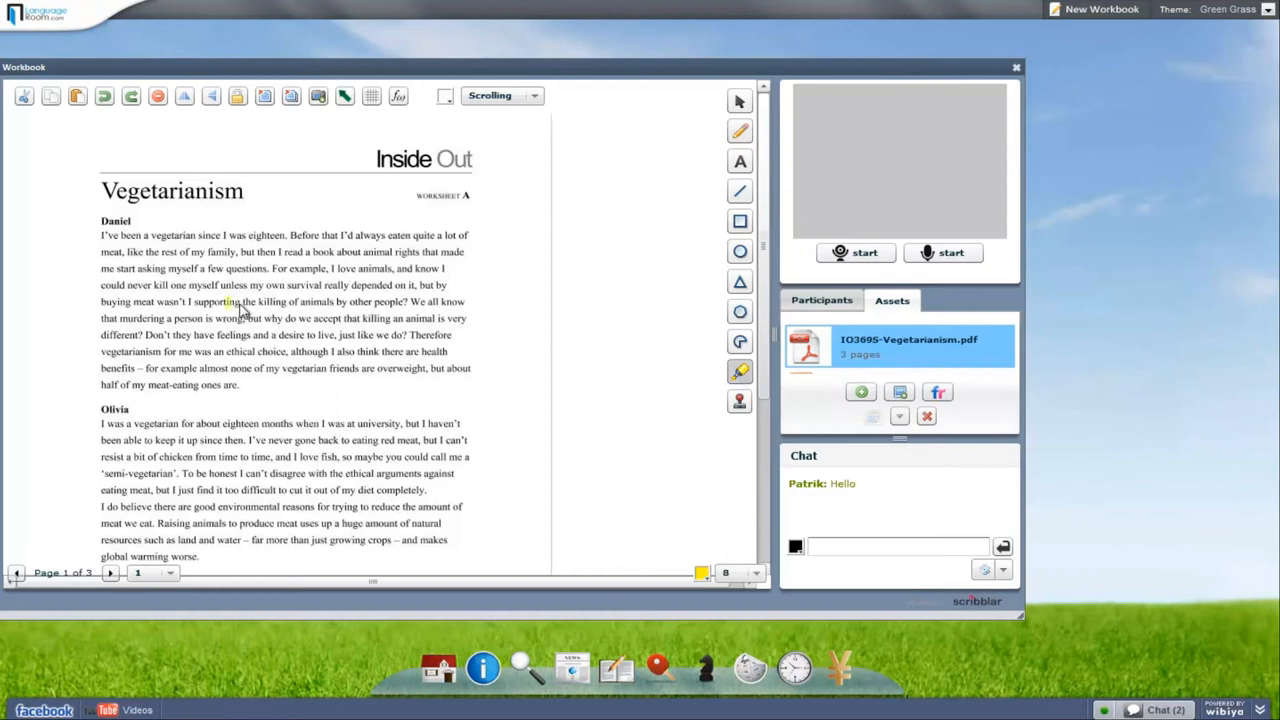
left_click(740, 131)
left_click_drag(427, 236, 430, 234)
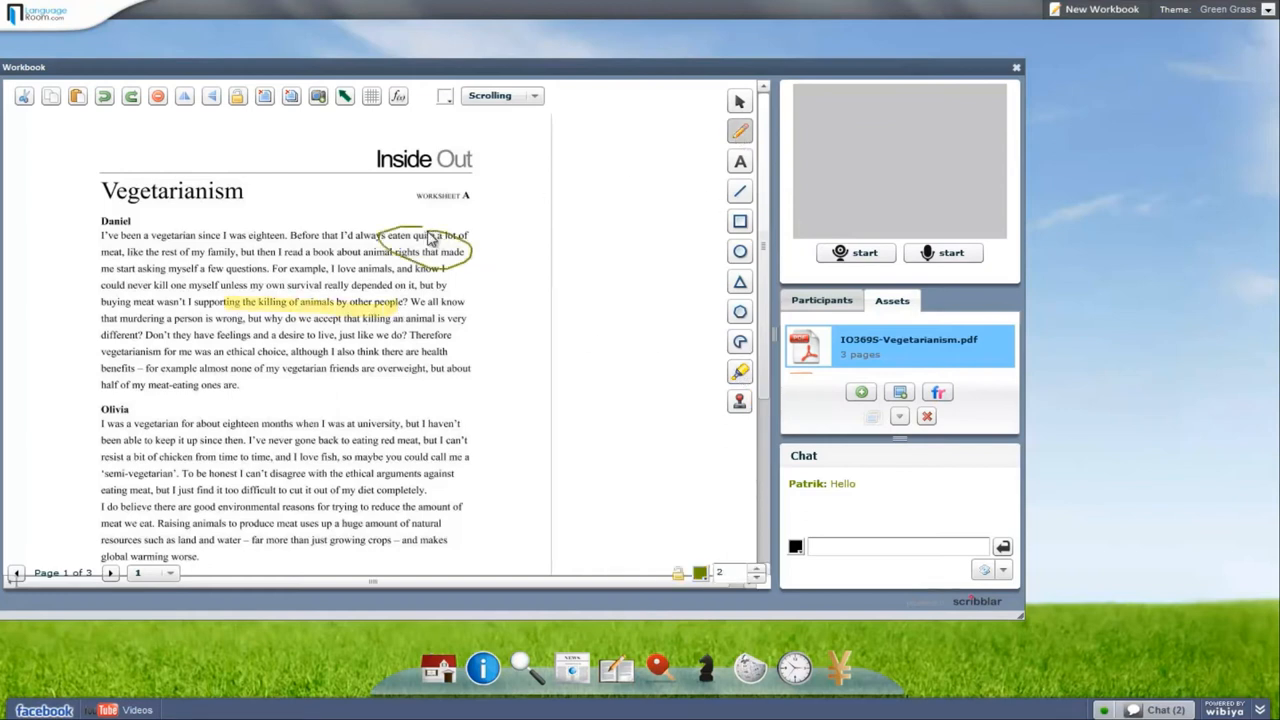
Start broadcasting webcam video and microphone audio, allowing camera access.
left_click(830, 252)
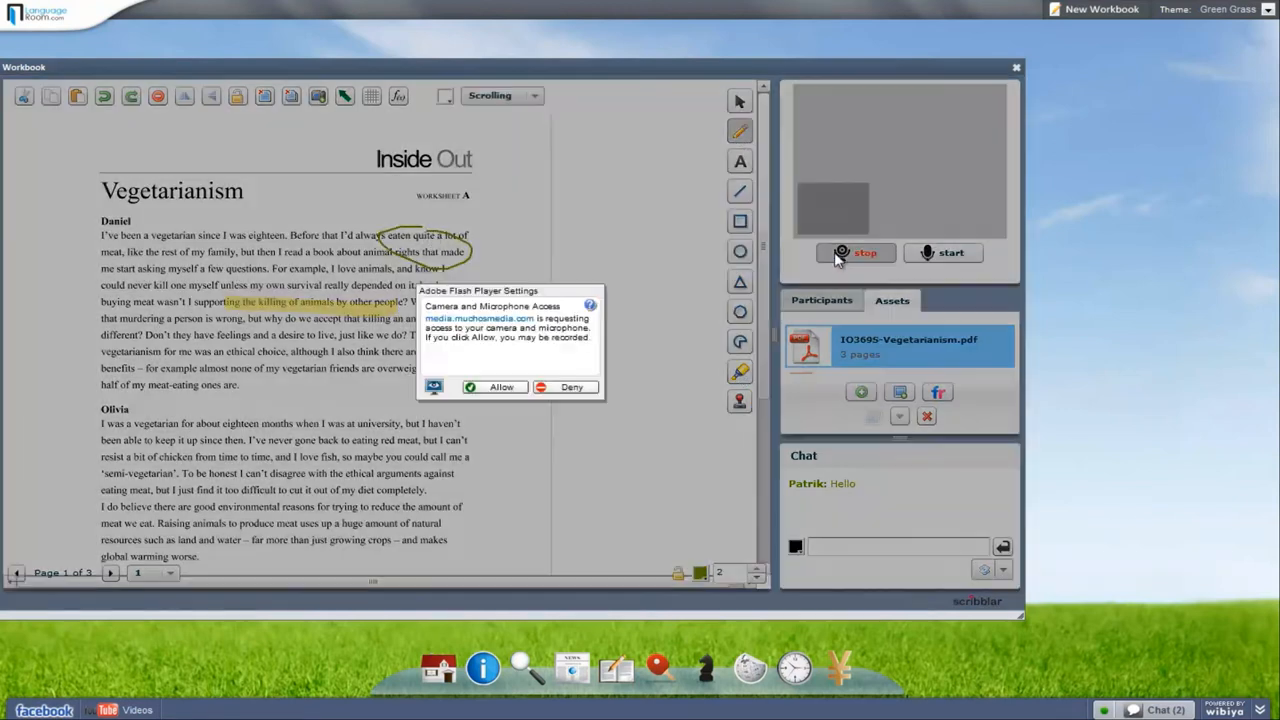
left_click(815, 305)
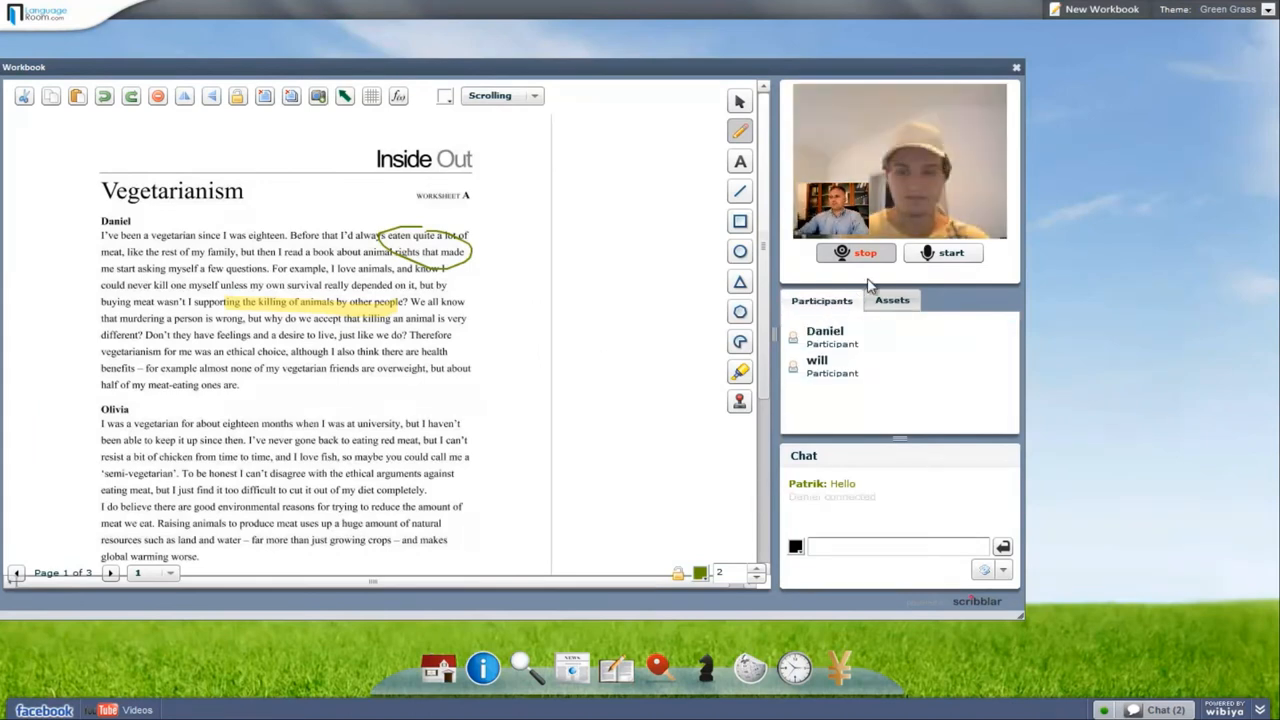
left_click(958, 254)
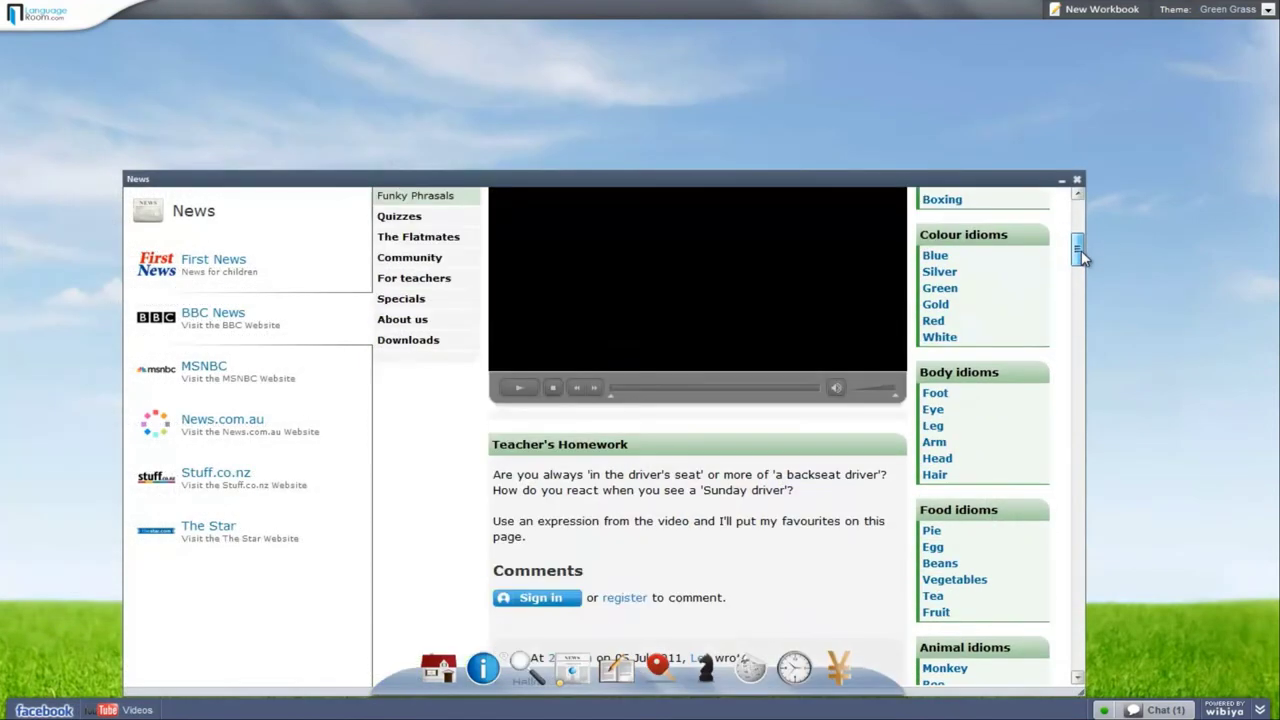
mouse_move(1081, 250)
left_mouse_down()
mouse_move(1085, 265)
mouse_move(1086, 249)
left_mouse_up()
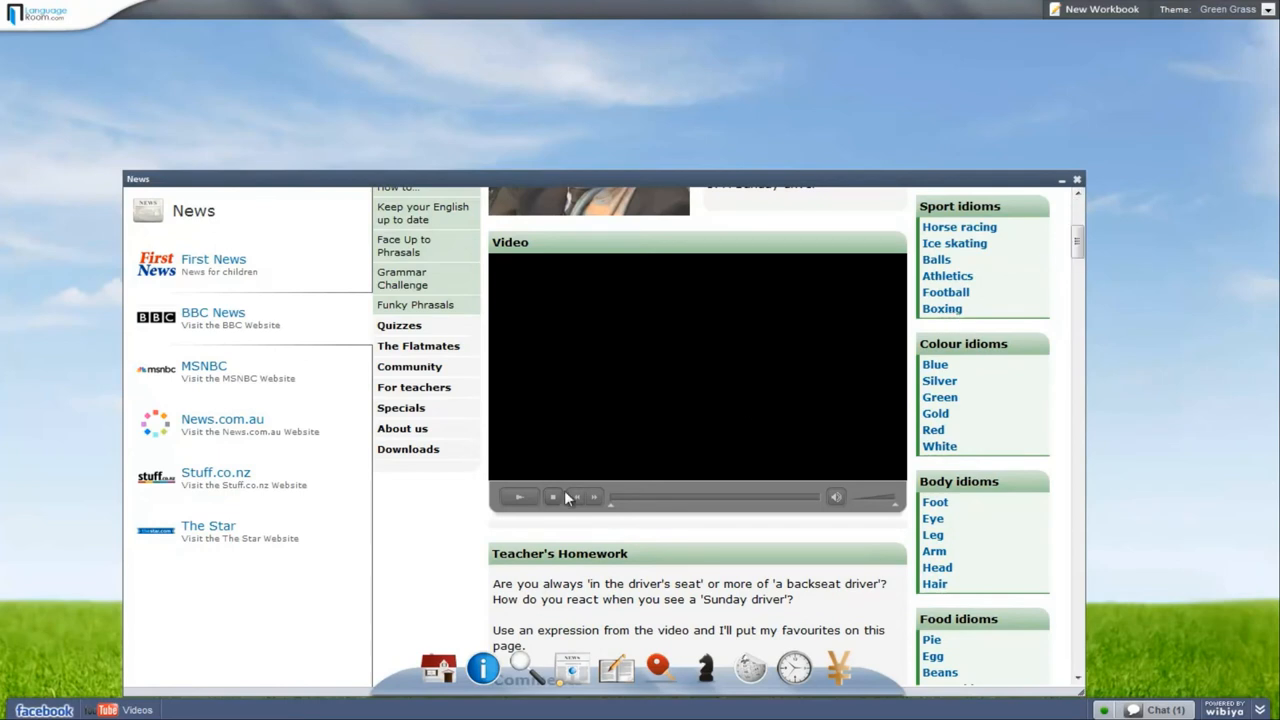
Play the idioms lesson video, then close the educational games window.
left_click(521, 498)
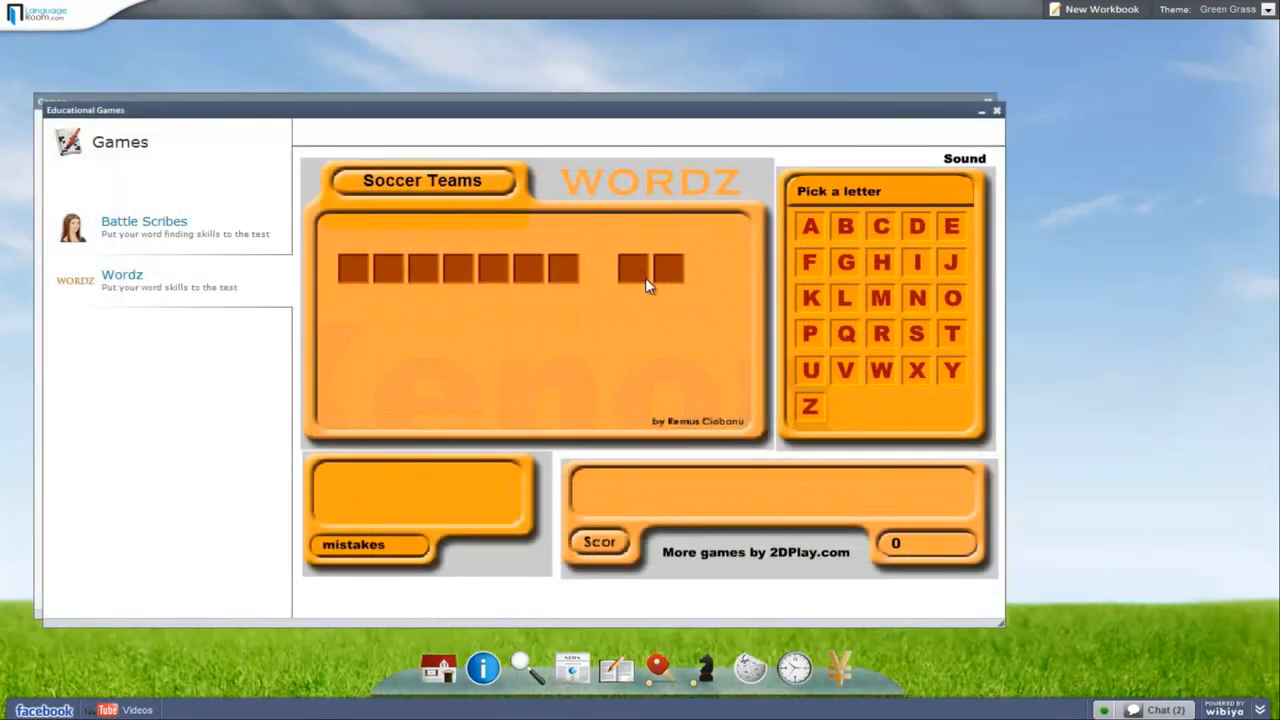
left_click(997, 110)
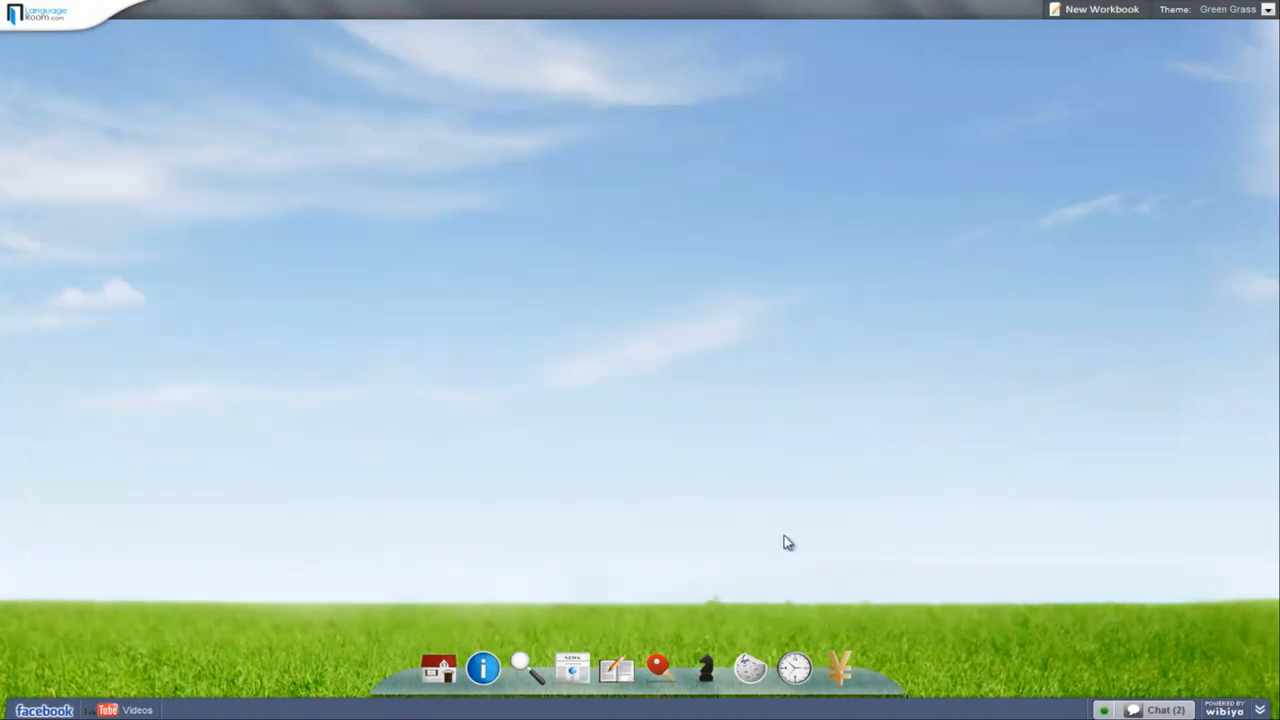
Add Seoul to the time-zone converter by searching 'korea', then close it.
left_click(795, 665)
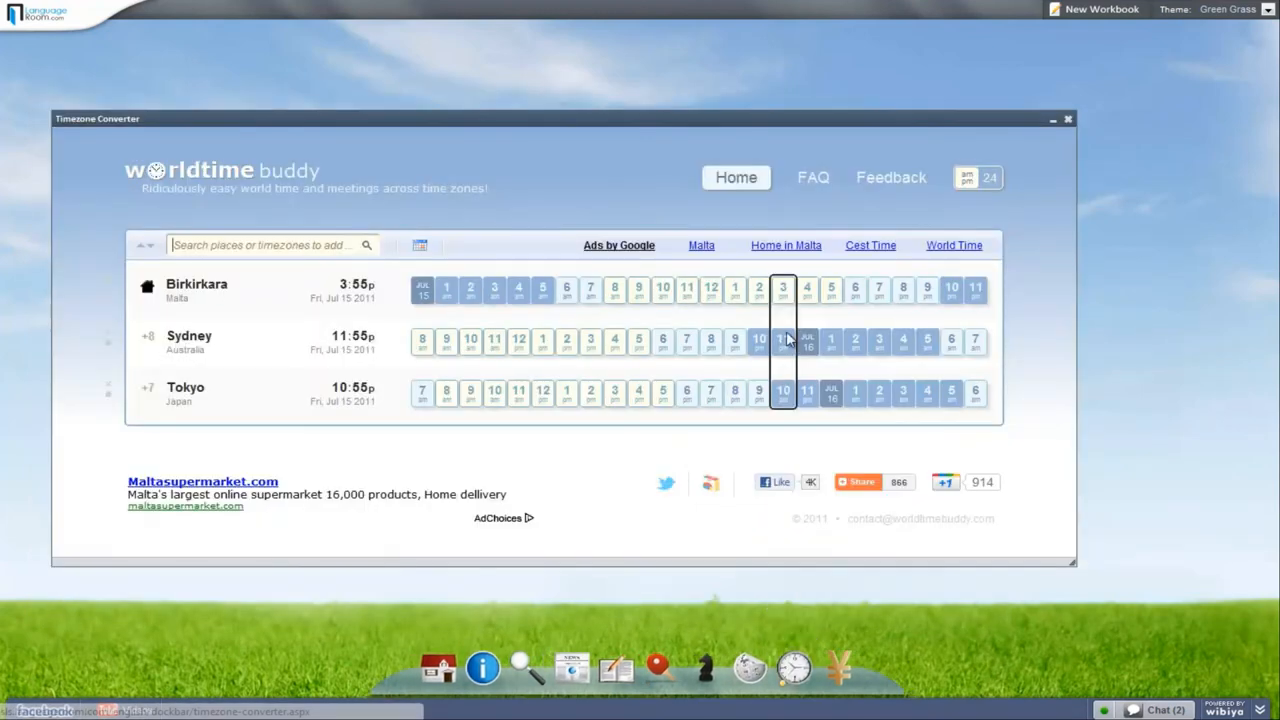
left_click(250, 245)
type("korea")
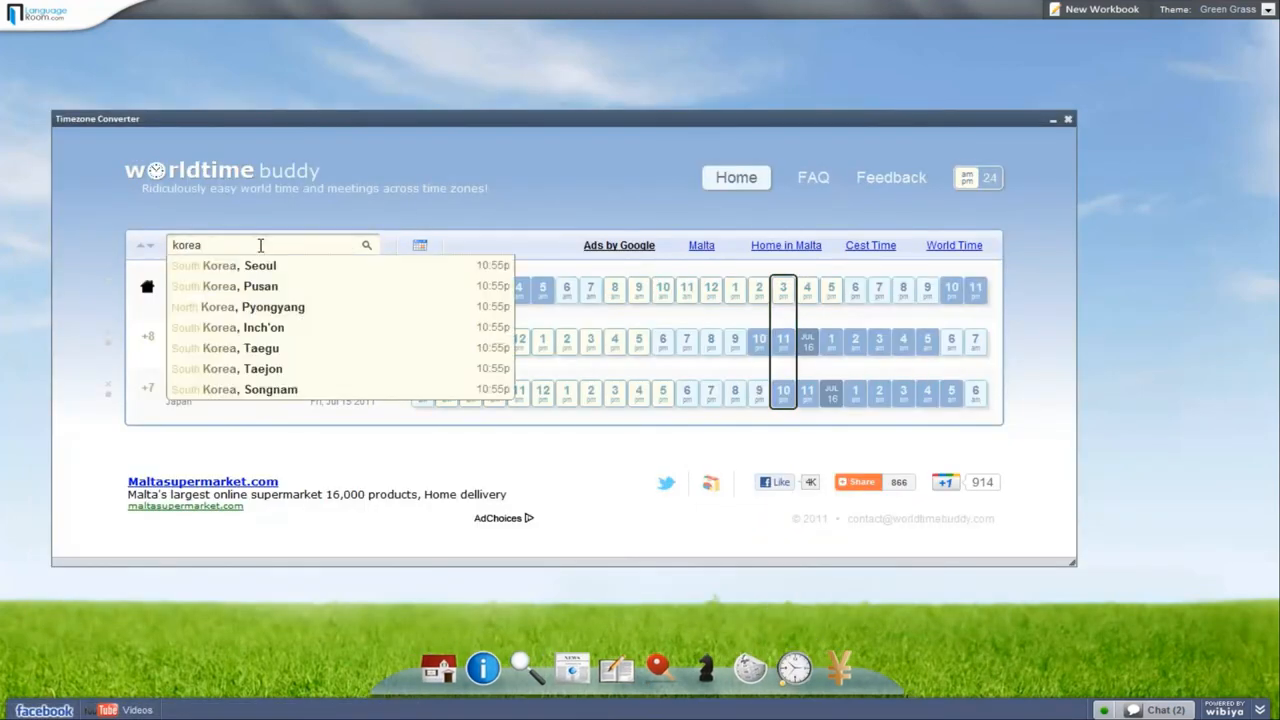
key("Return")
left_click(1068, 118)
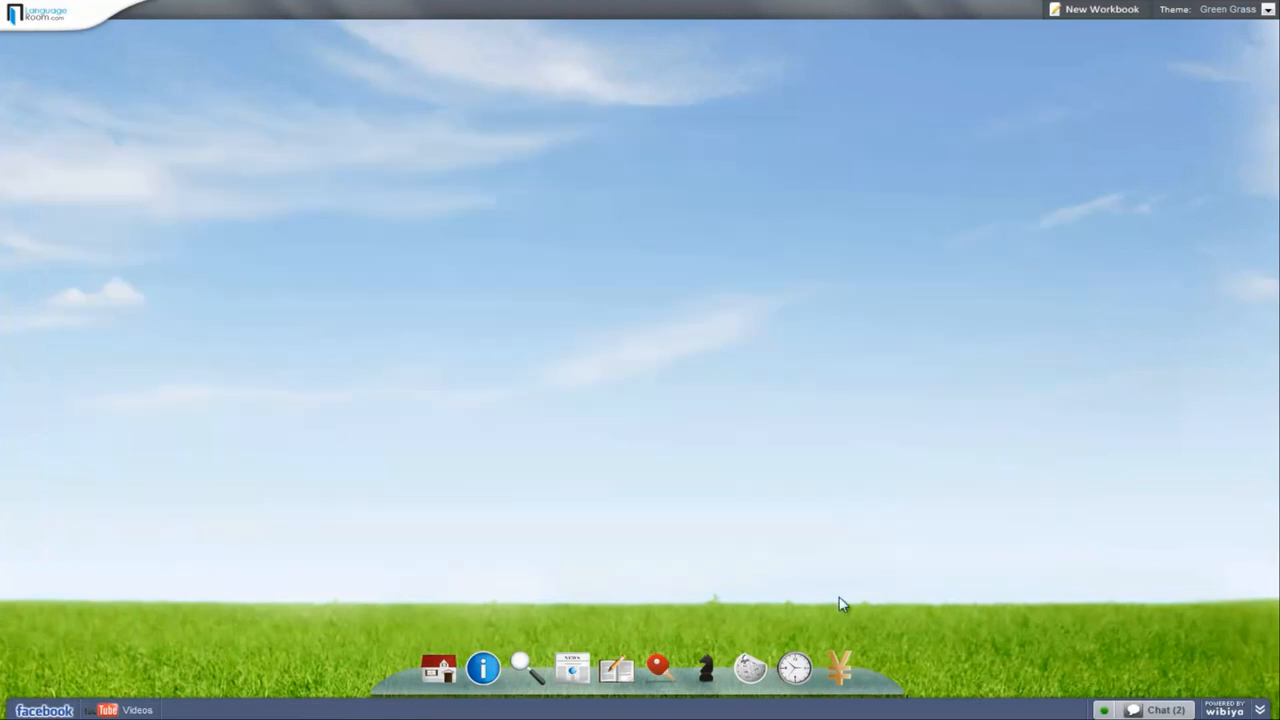
Convert 100 euros to US dollars in the currency converter, then go to the Learning Centre.
left_click(840, 668)
type("0")
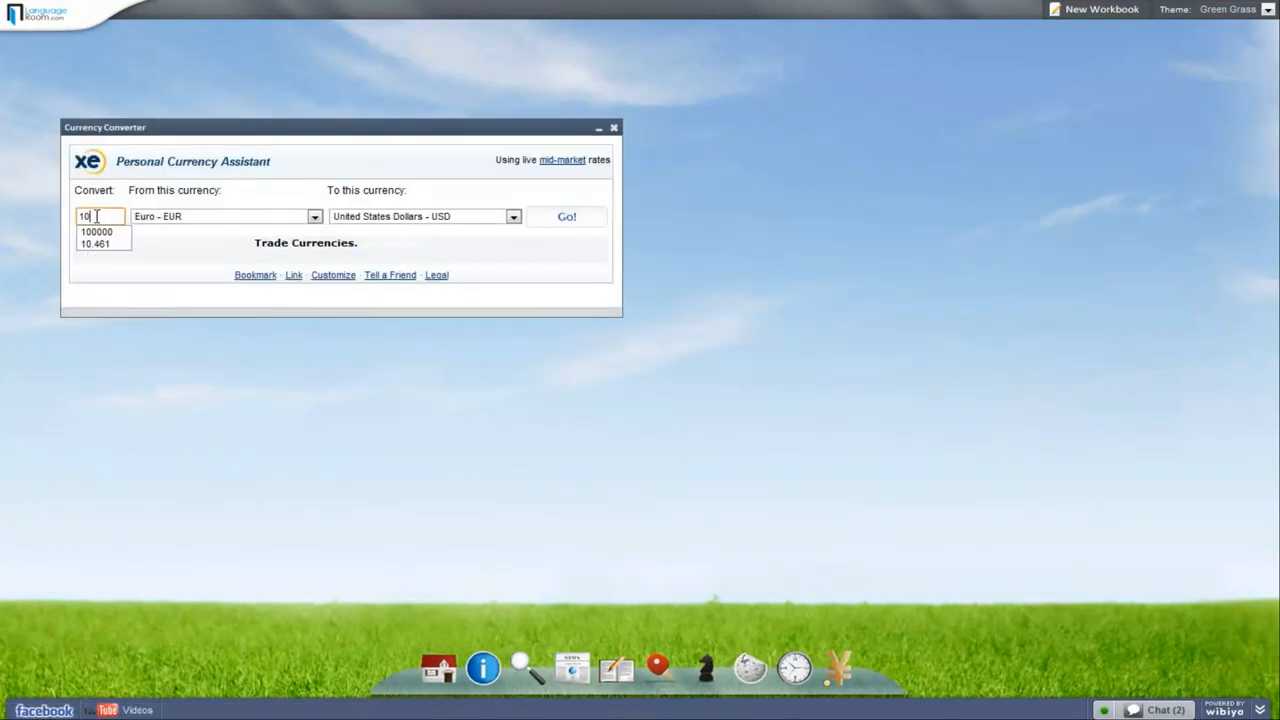
type("0")
left_click(516, 224)
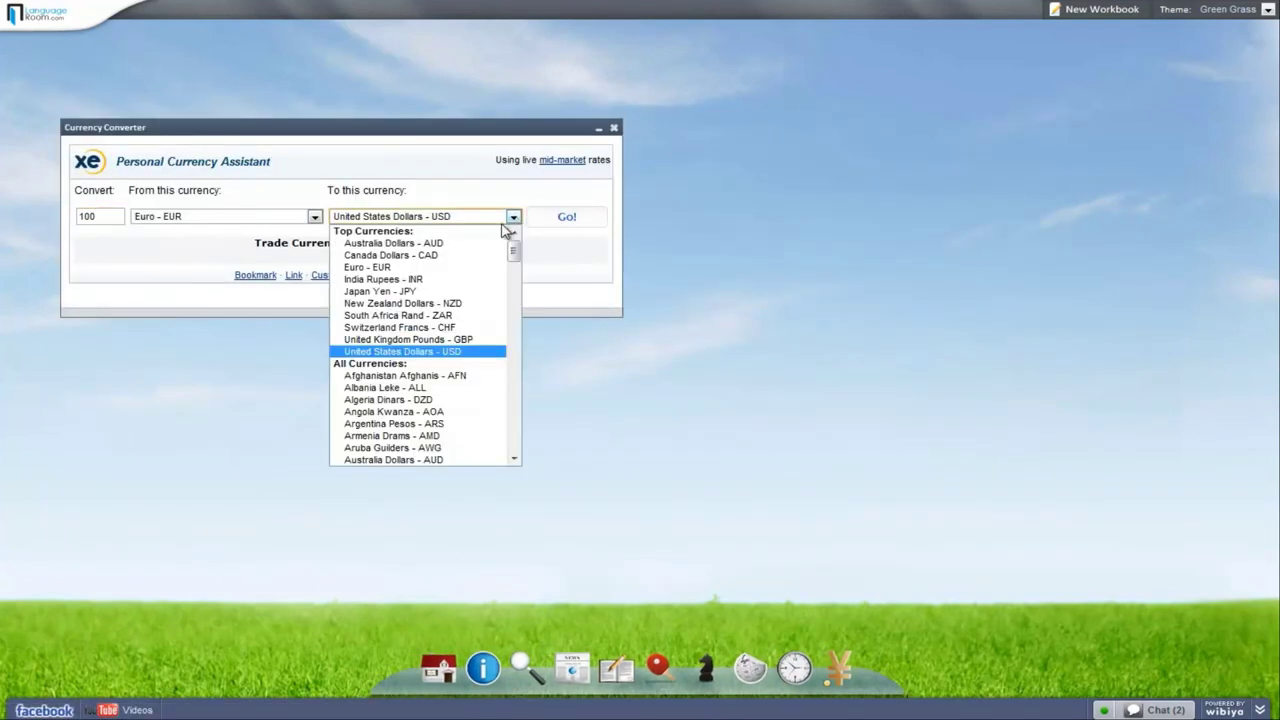
left_click(450, 352)
left_click(564, 220)
left_click(437, 668)
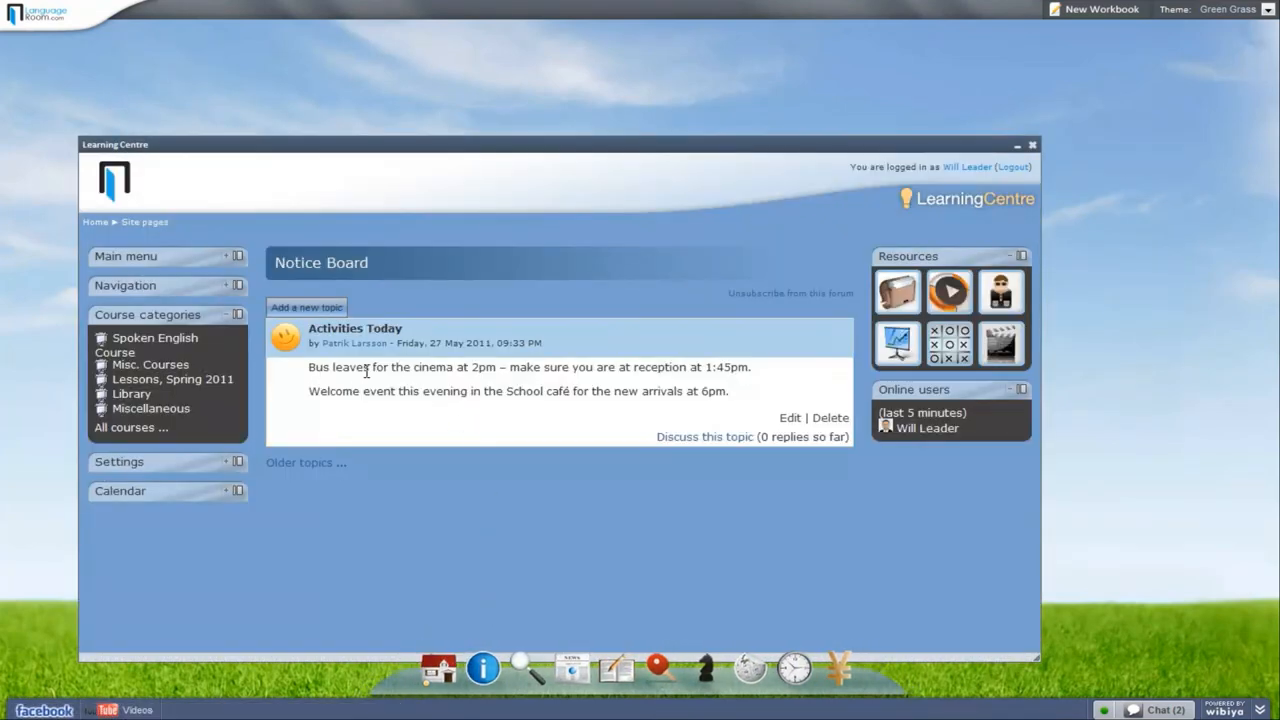
Bring up the Learning Centre live chat with Will and Daniel's recent messages.
left_click(1160, 709)
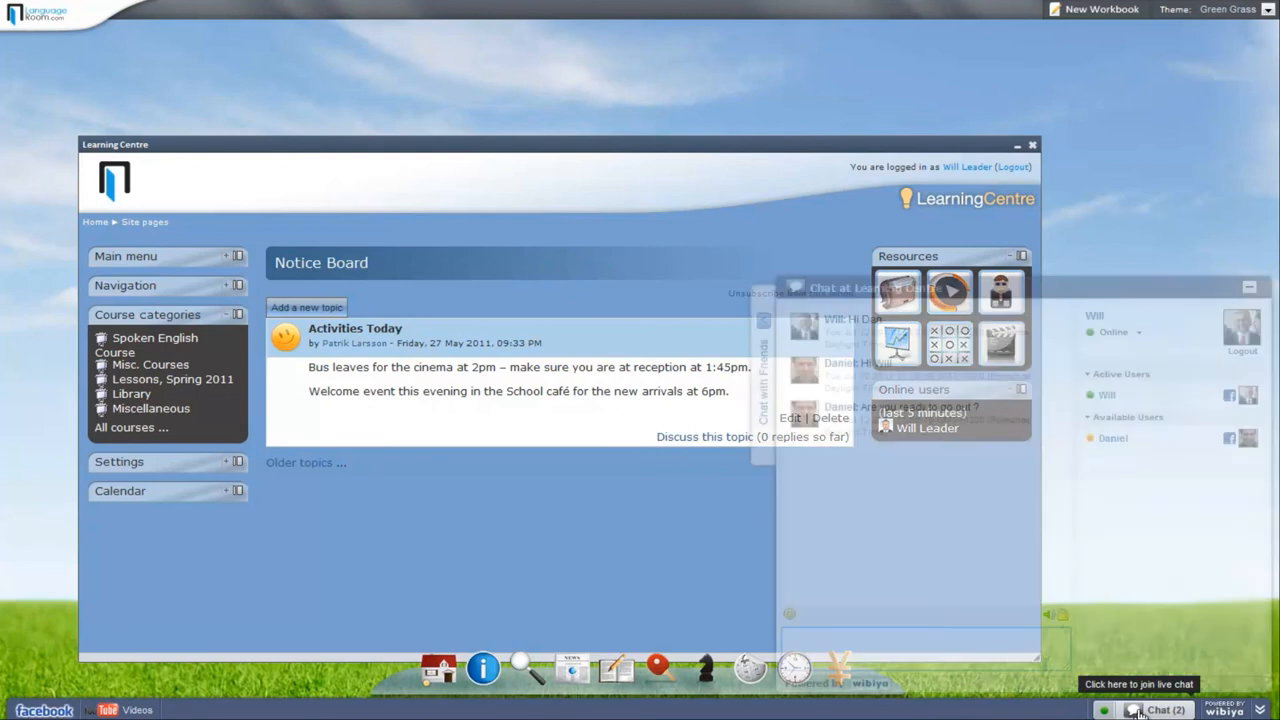